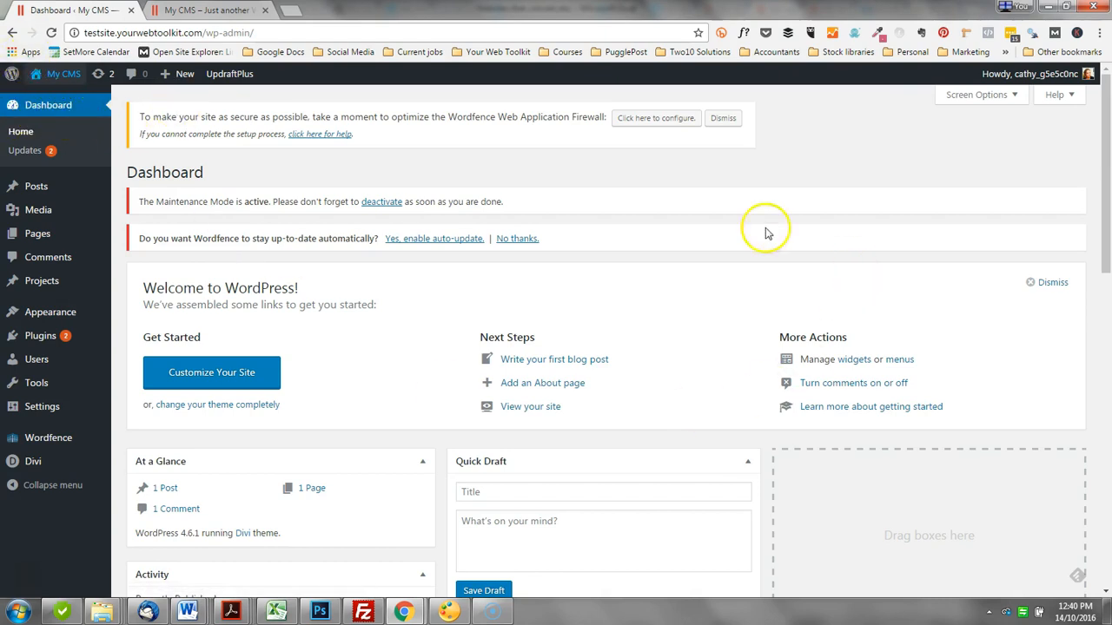
scroll(945, 261, "down", 3)
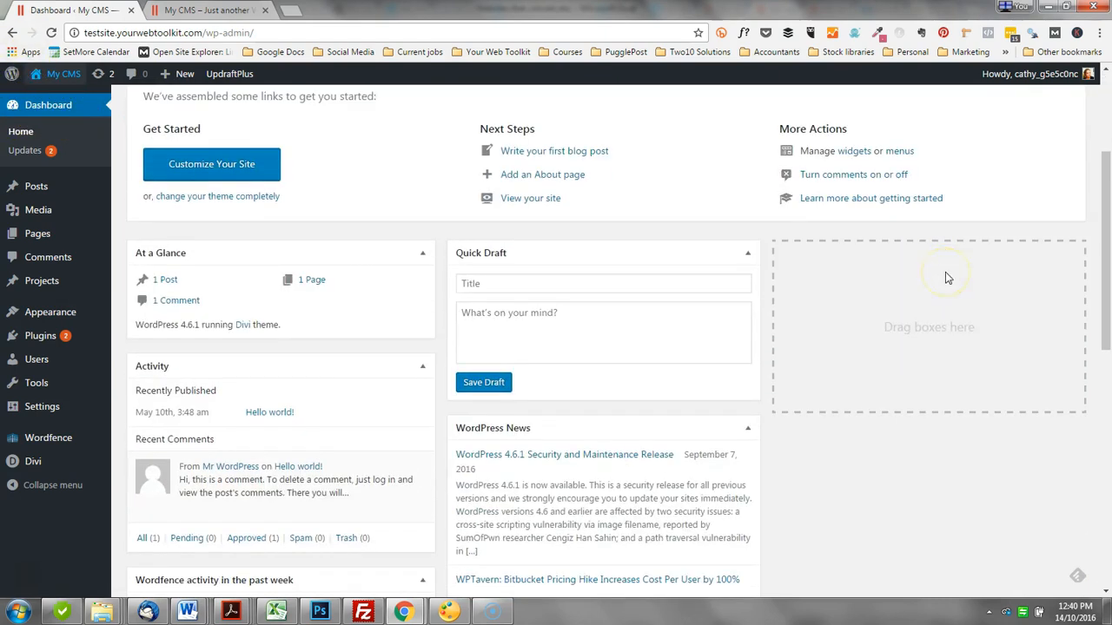
scroll(946, 278, "up", 3)
left_click(973, 290)
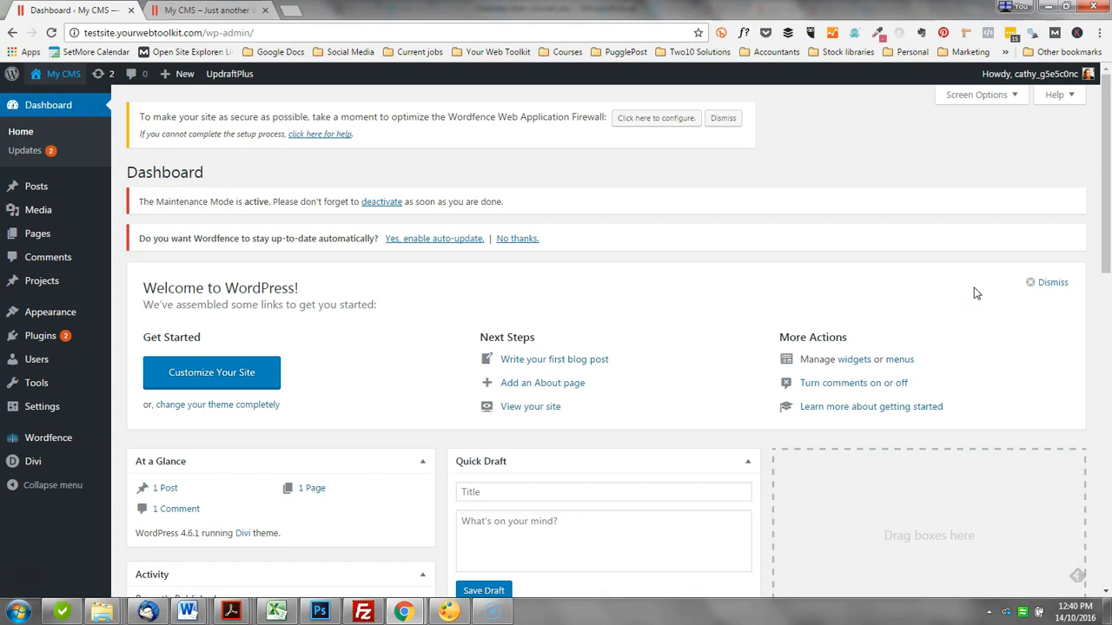
left_click(966, 286)
Step: Configure the Wordfence Web Application Firewall with the recommended Apache + suPHP server configuration
left_click(665, 122)
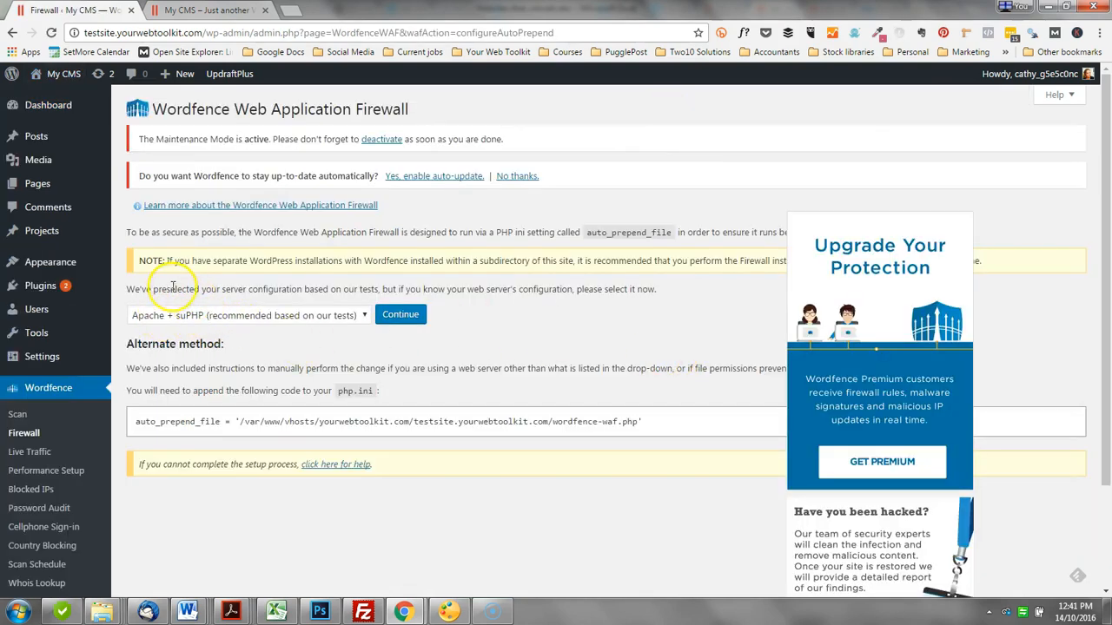
left_click_drag(130, 289, 418, 291)
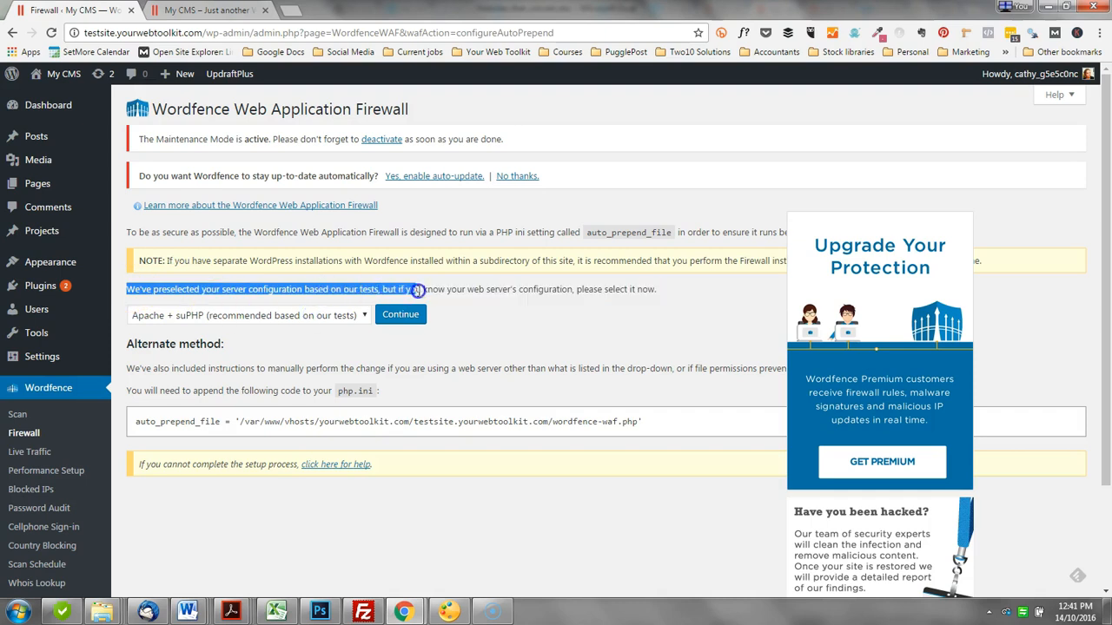
left_click(402, 320)
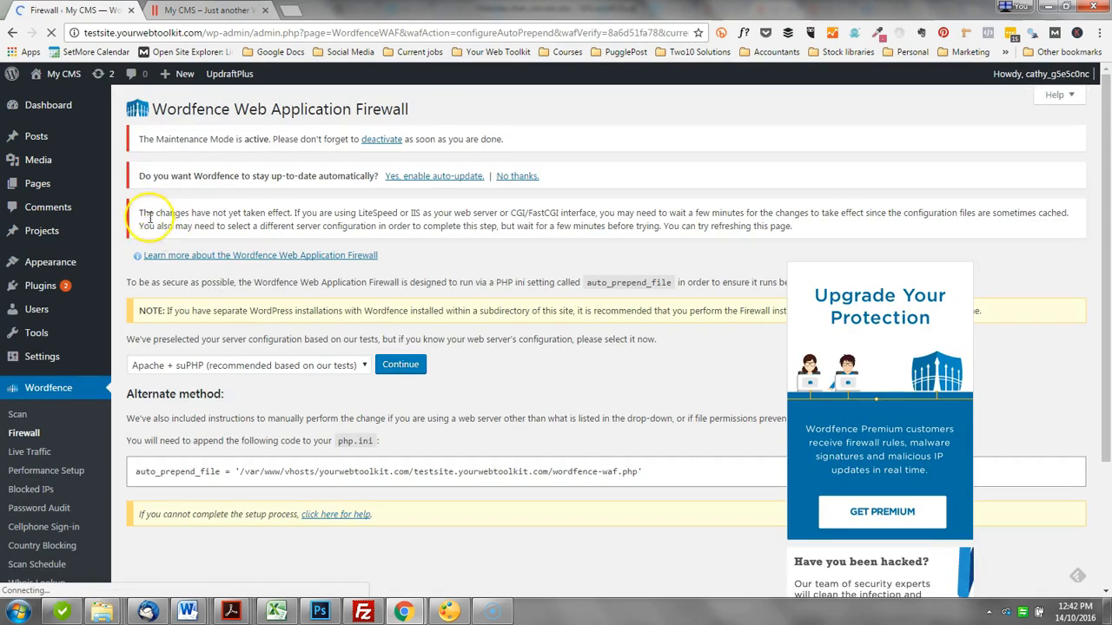
left_click_drag(139, 212, 472, 221)
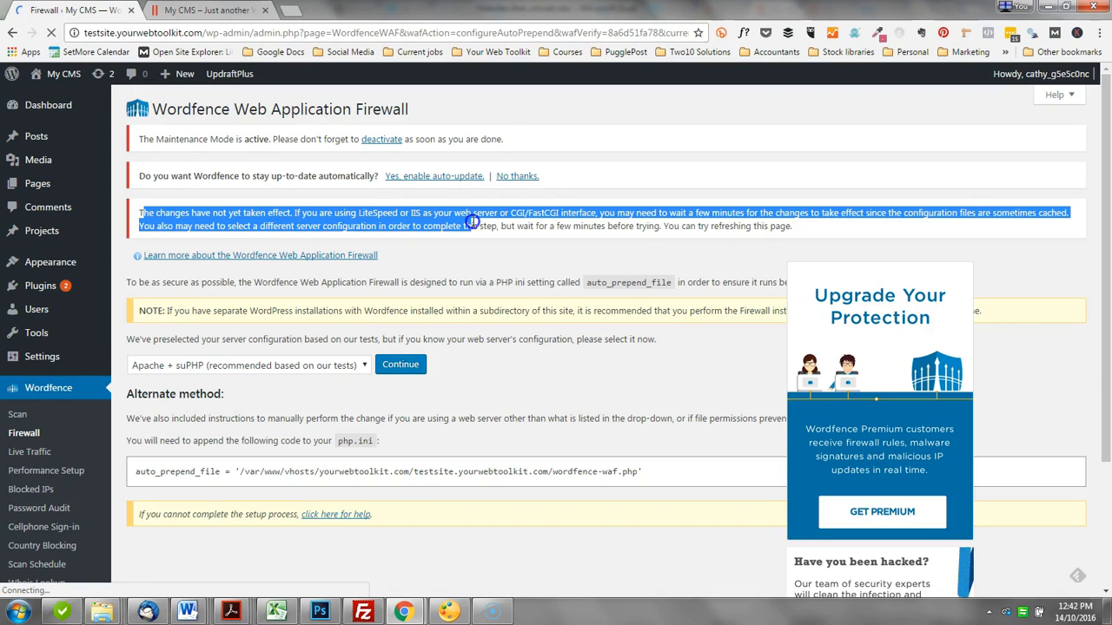
left_click(529, 224)
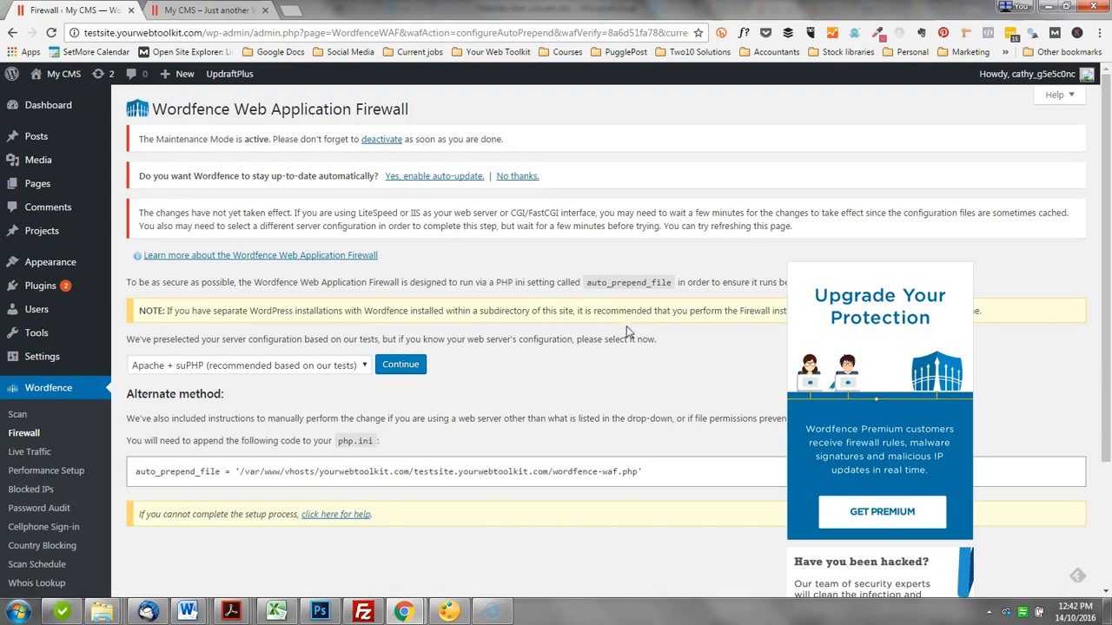
Step: From the dashboard's maintenance notice, set the WP Maintenance Mode status to Deactivated and save the settings
left_click(48, 105)
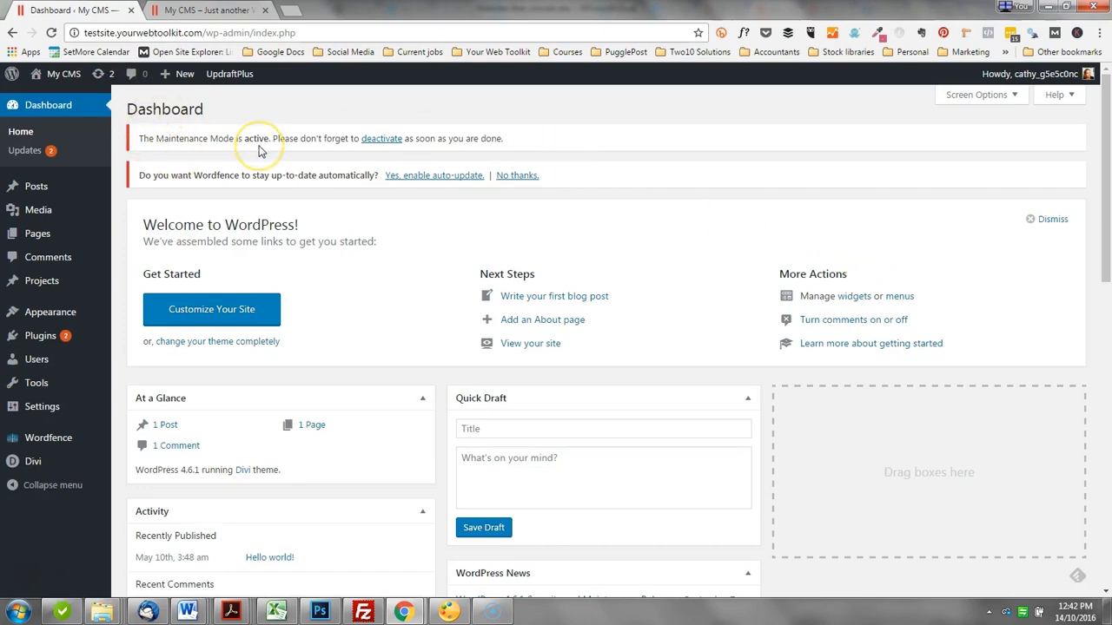
left_click(382, 138)
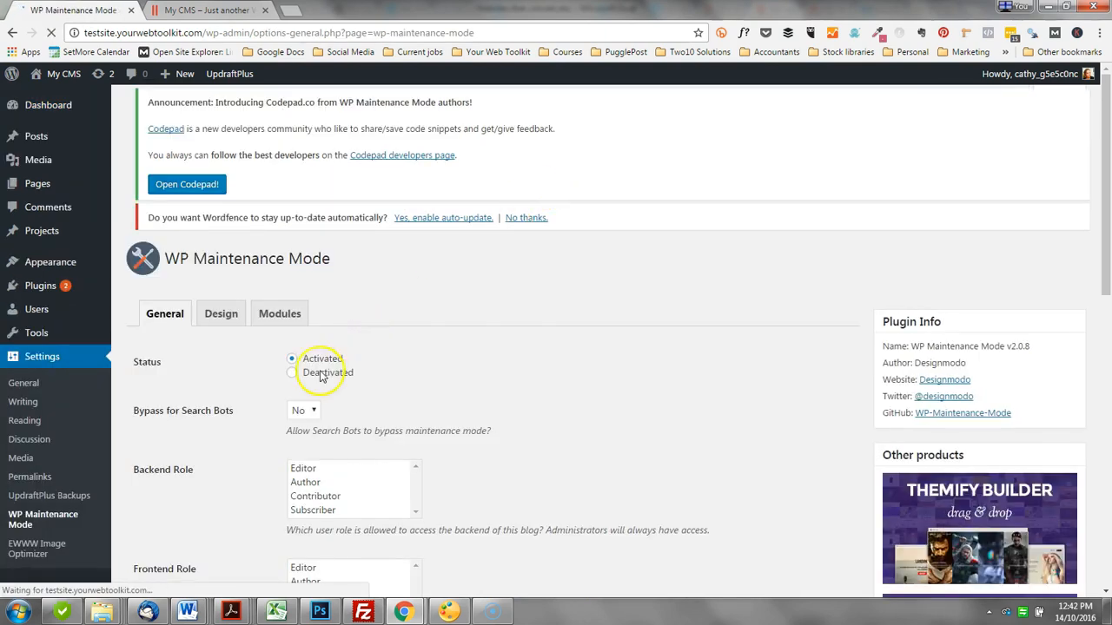
left_click(292, 374)
scroll(330, 356, "down", 7)
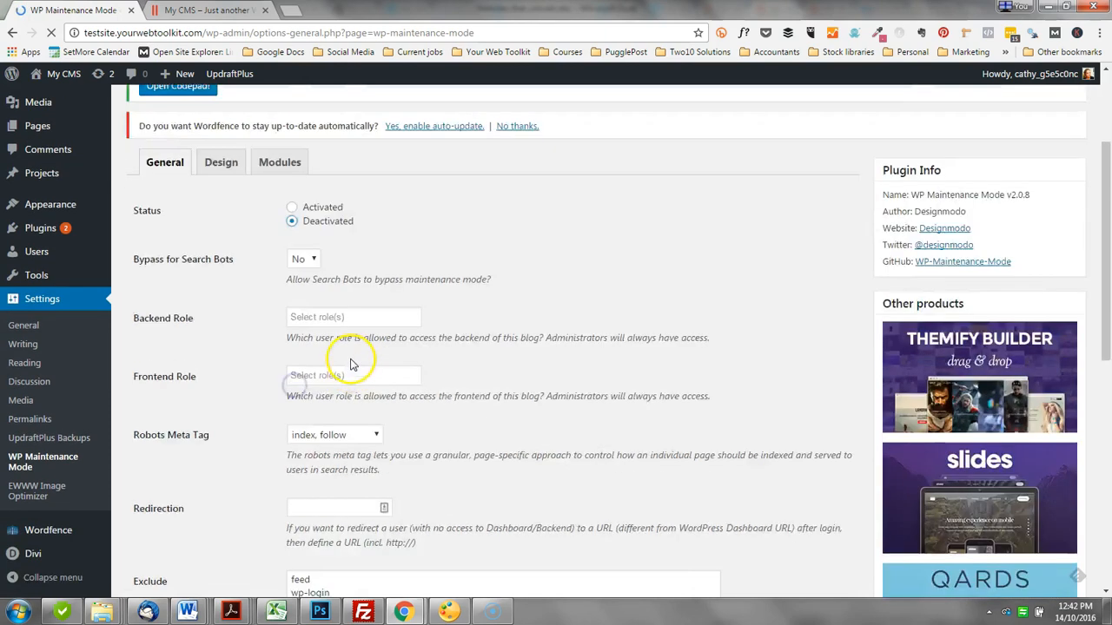
scroll(199, 391, "down", 1)
left_click(162, 365)
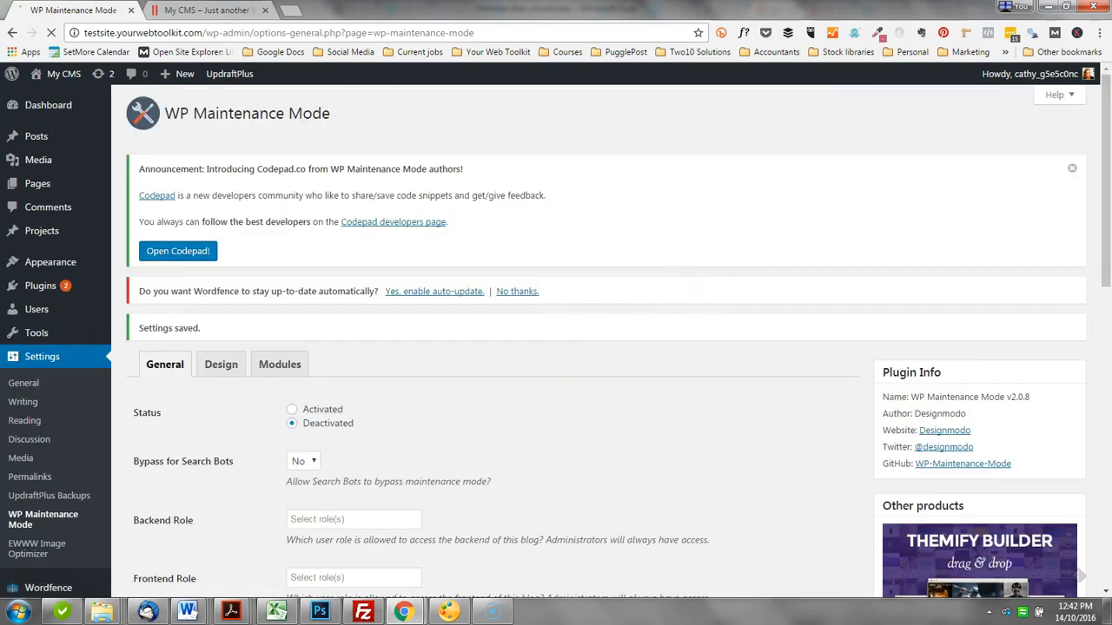
Step: Return to the dashboard, decline automatic Wordfence updates and dismiss the Welcome to WordPress panel
left_click(32, 104)
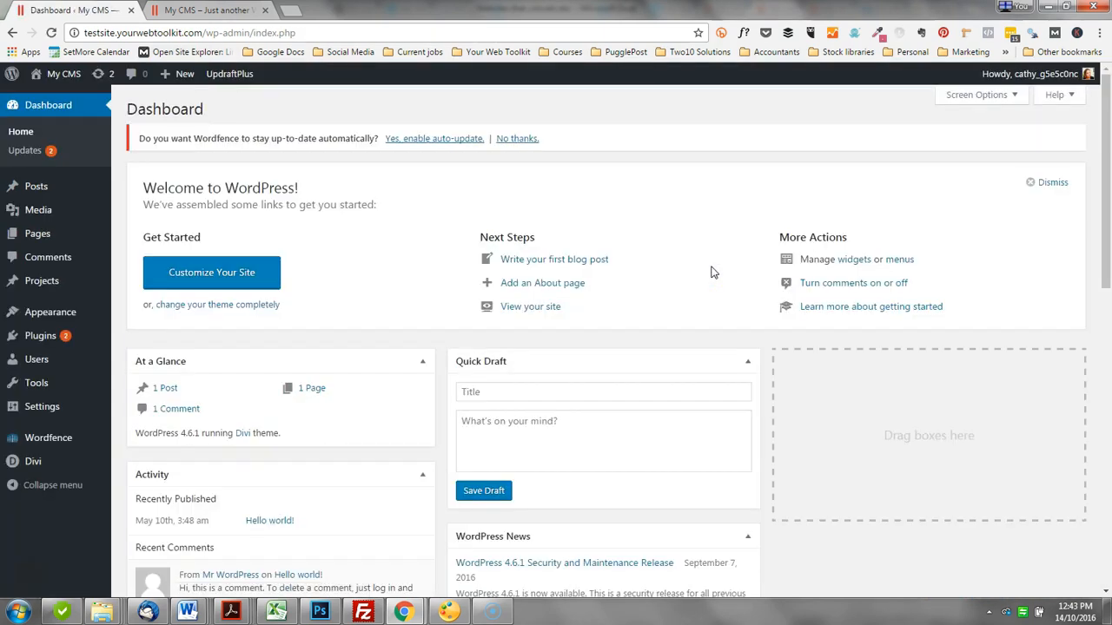
left_click_drag(142, 139, 375, 141)
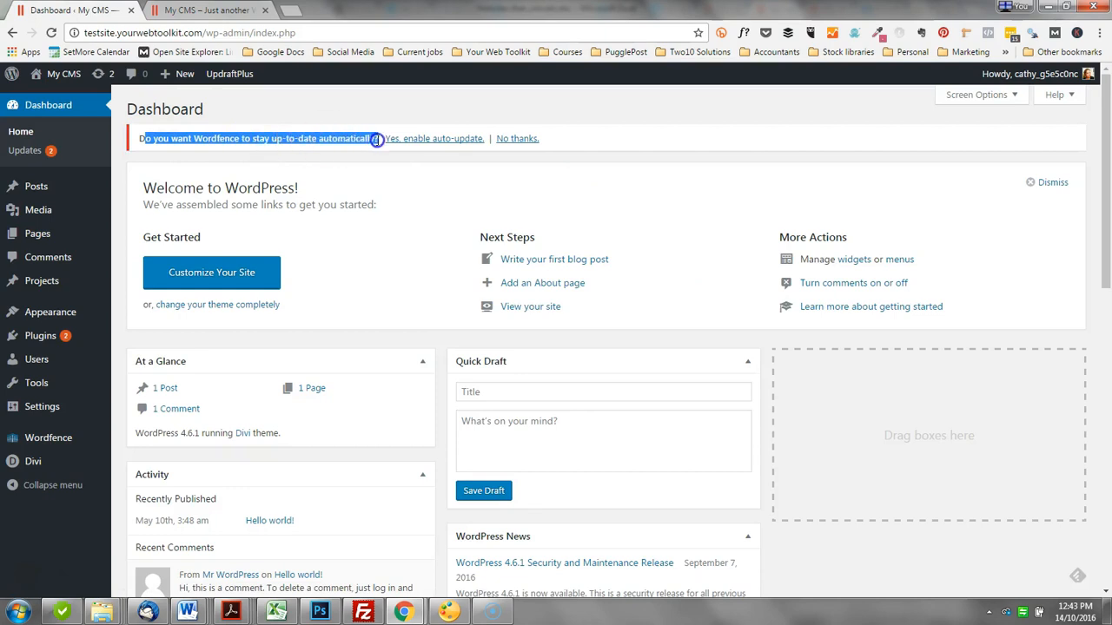
left_click(365, 149)
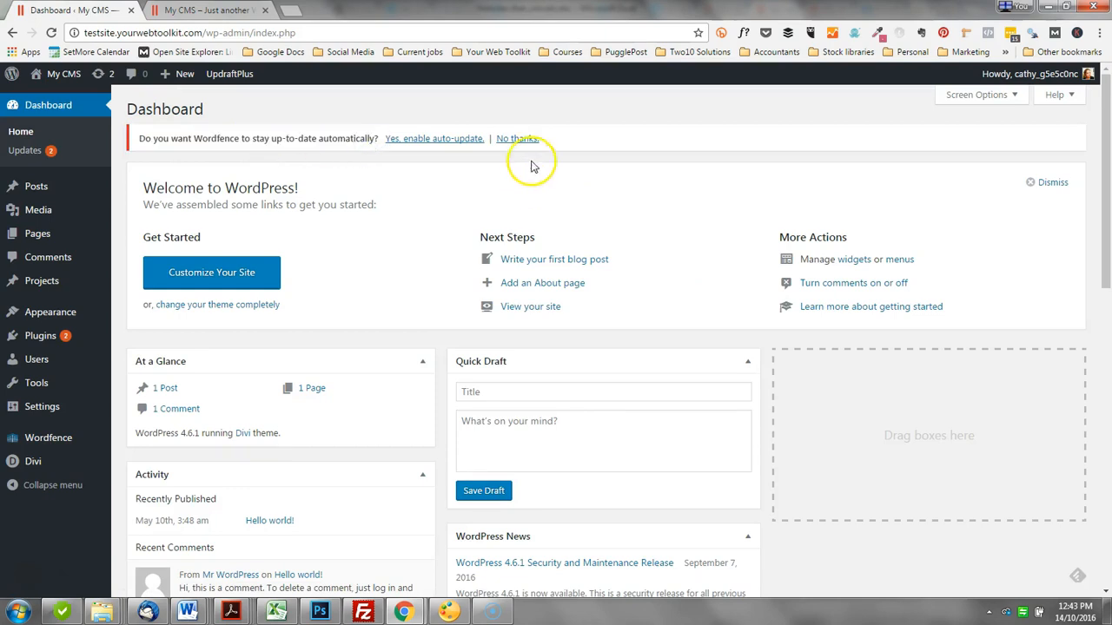
left_click(517, 140)
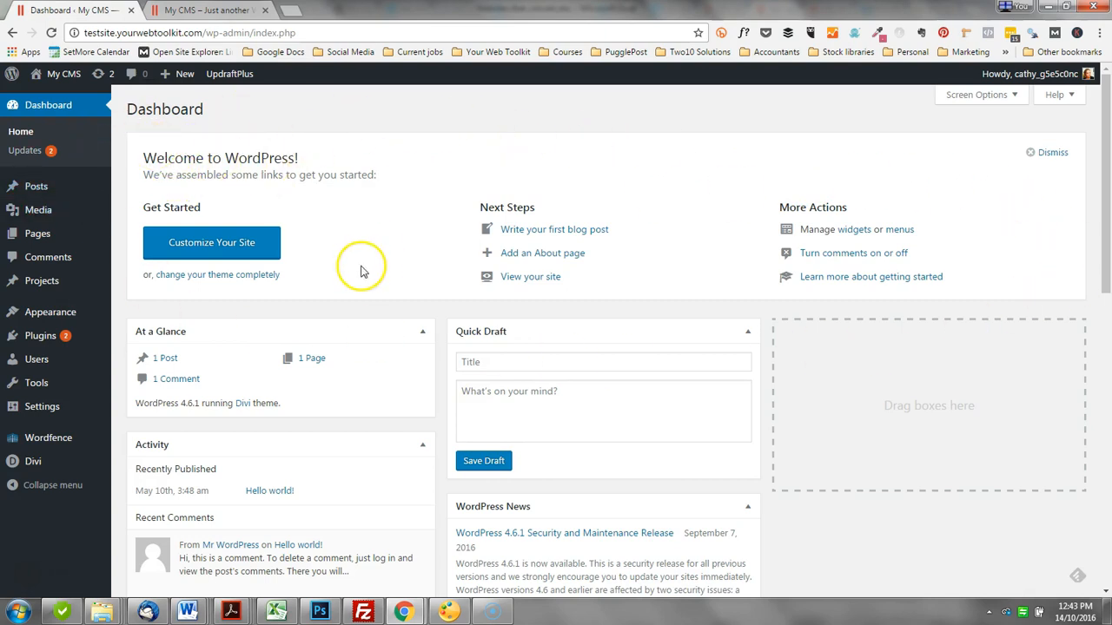
left_click(1053, 155)
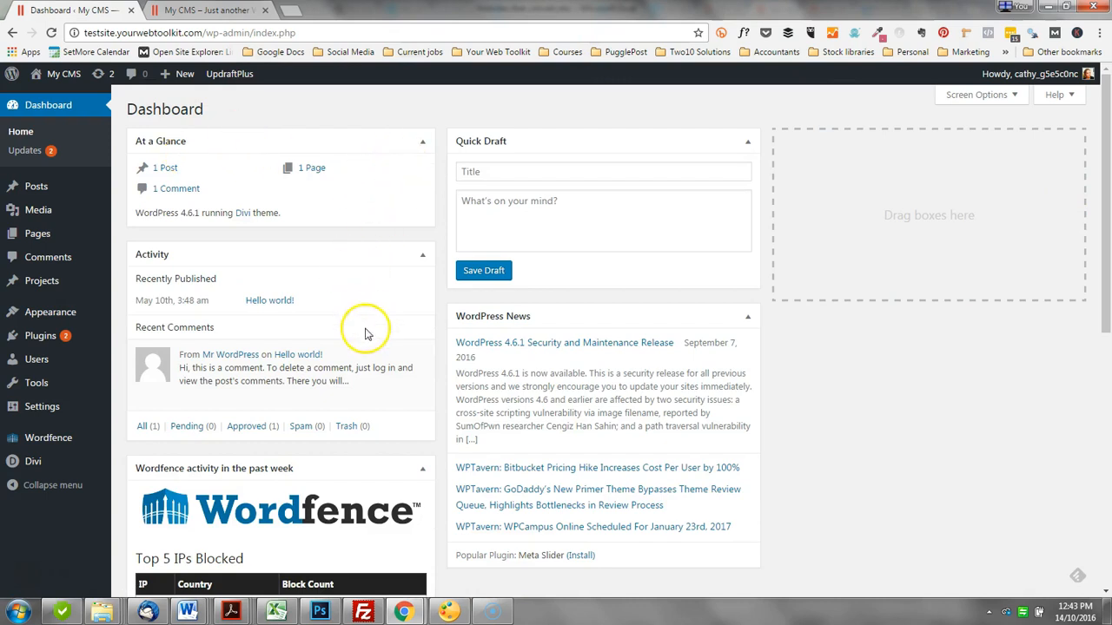
Step: Collapse the At a Glance, Quick Draft, Activity, WordPress News and Wordfence activity boxes on the dashboard
scroll(825, 411, "down", 1)
scroll(820, 407, "up", 2)
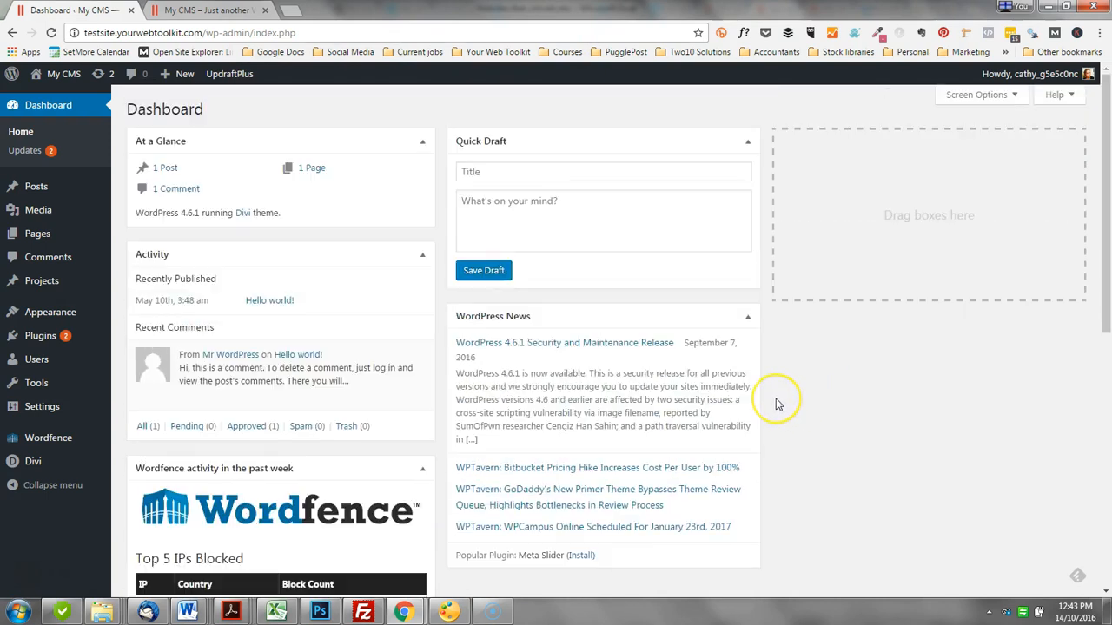
left_click(423, 141)
left_click(747, 141)
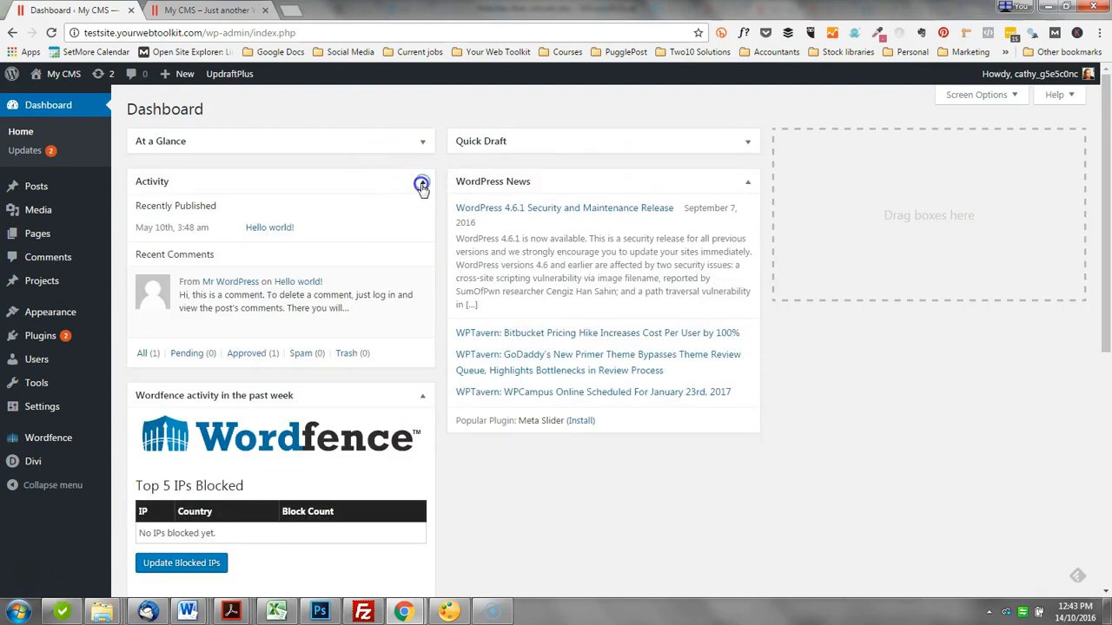
left_click(422, 182)
left_click(745, 183)
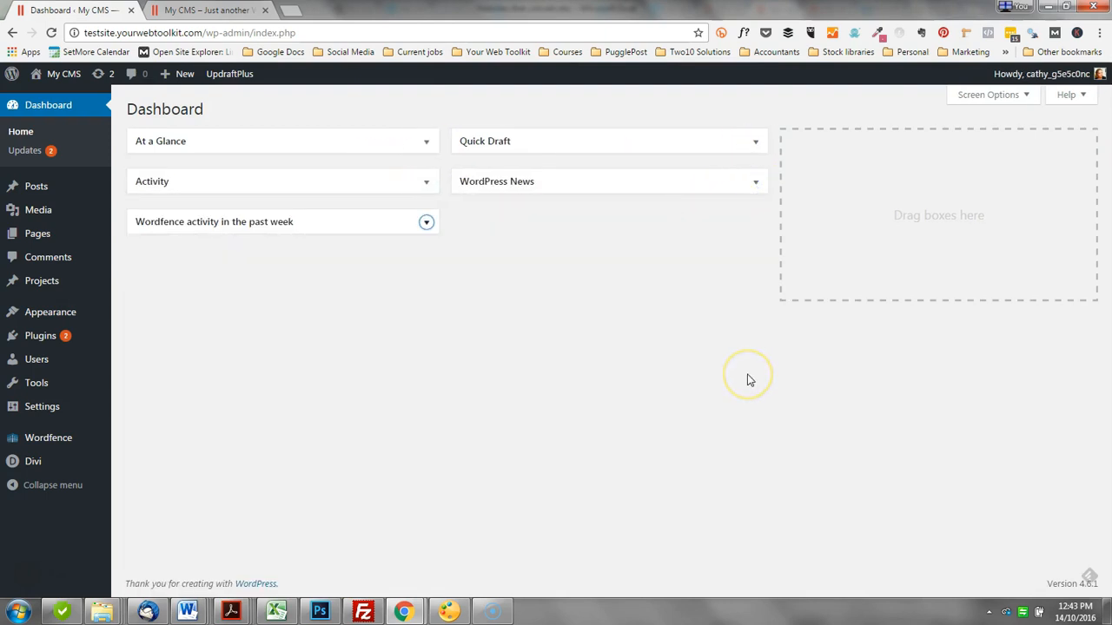
left_click(410, 187)
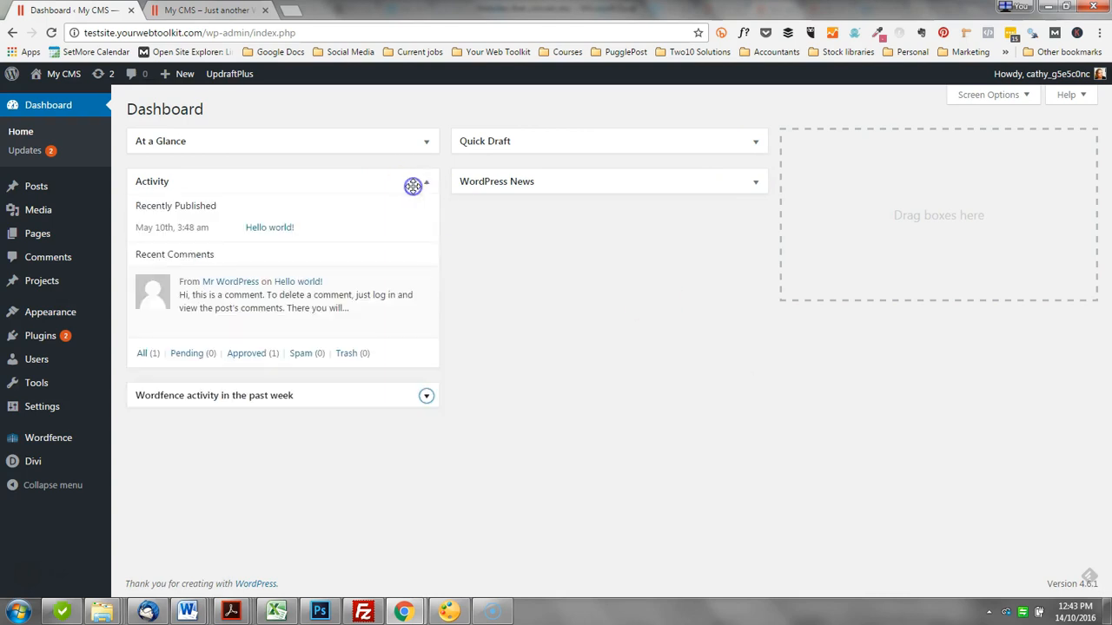
left_click(412, 186)
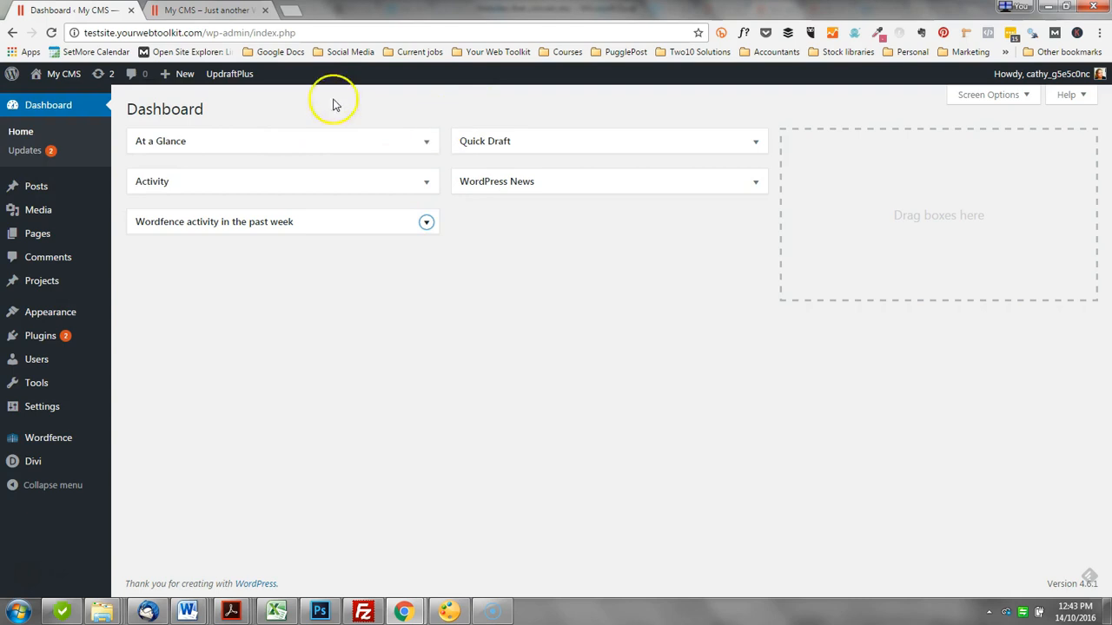
Step: Open the WordPress Updates page and dismiss the Wordfence email alert notice and the UpdraftPlus automatic backup notice
left_click(17, 153)
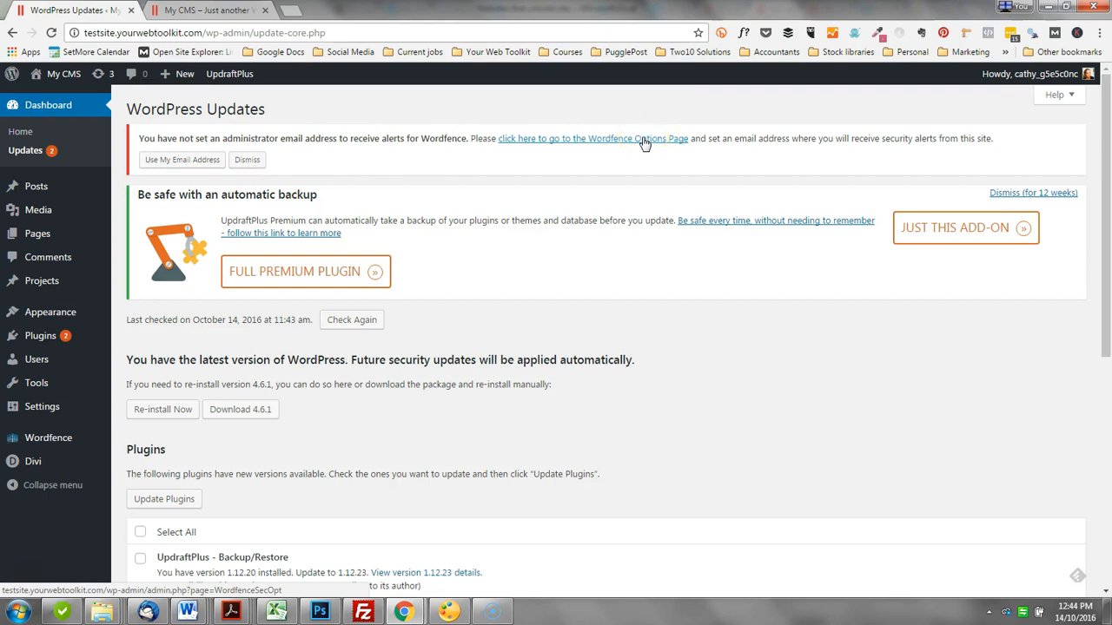
left_click(247, 162)
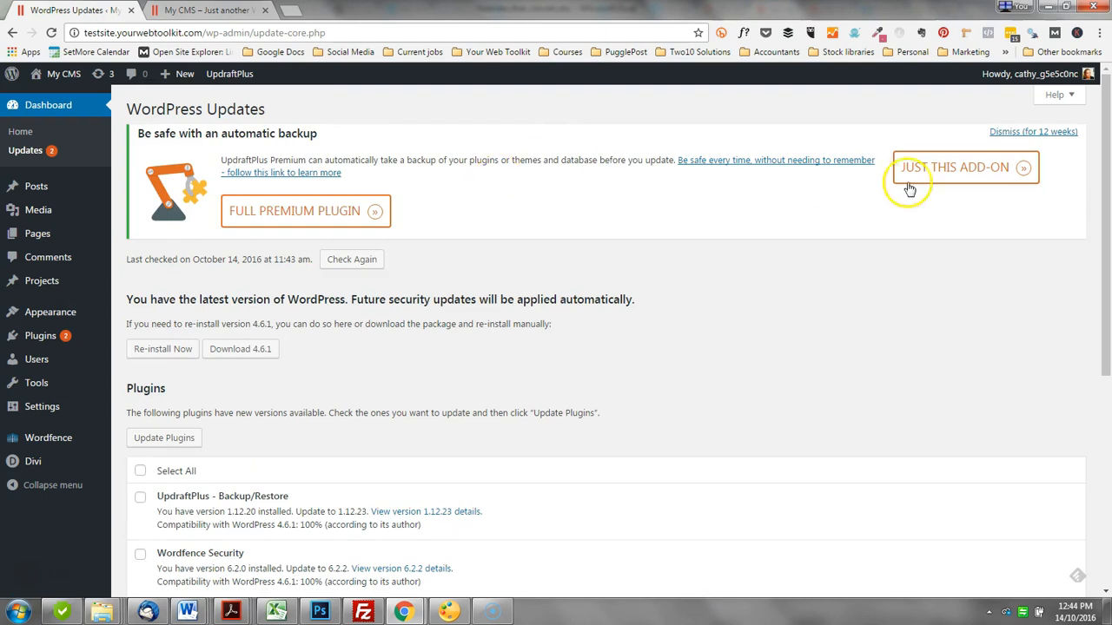
left_click(1031, 134)
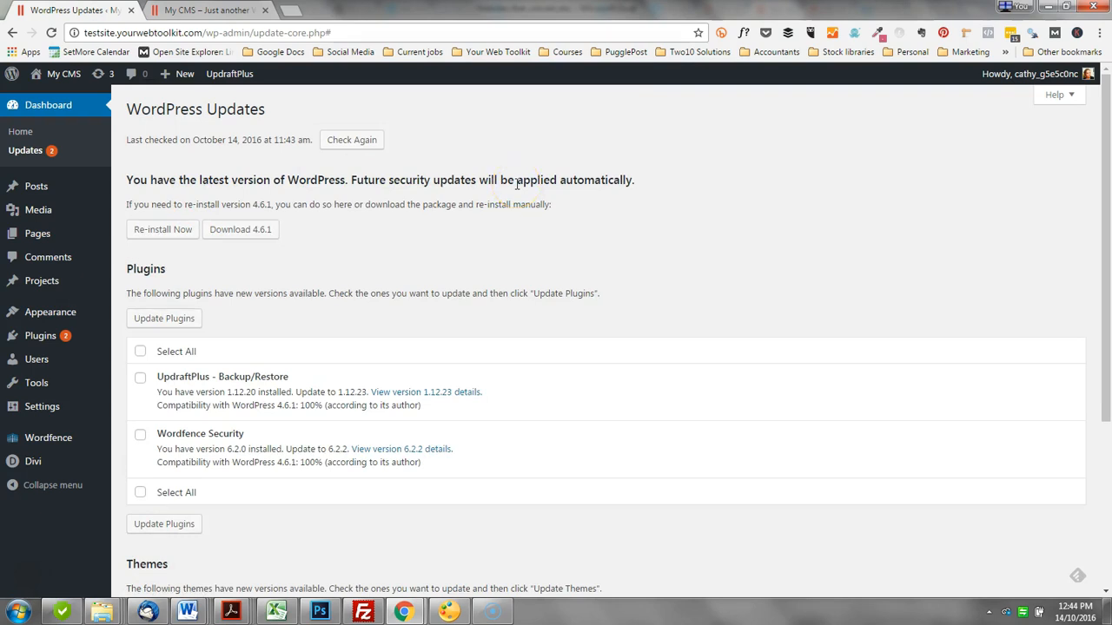
Step: Review the available updates and select all listed plugins and the Divi theme for updating
scroll(518, 183, "down", 1)
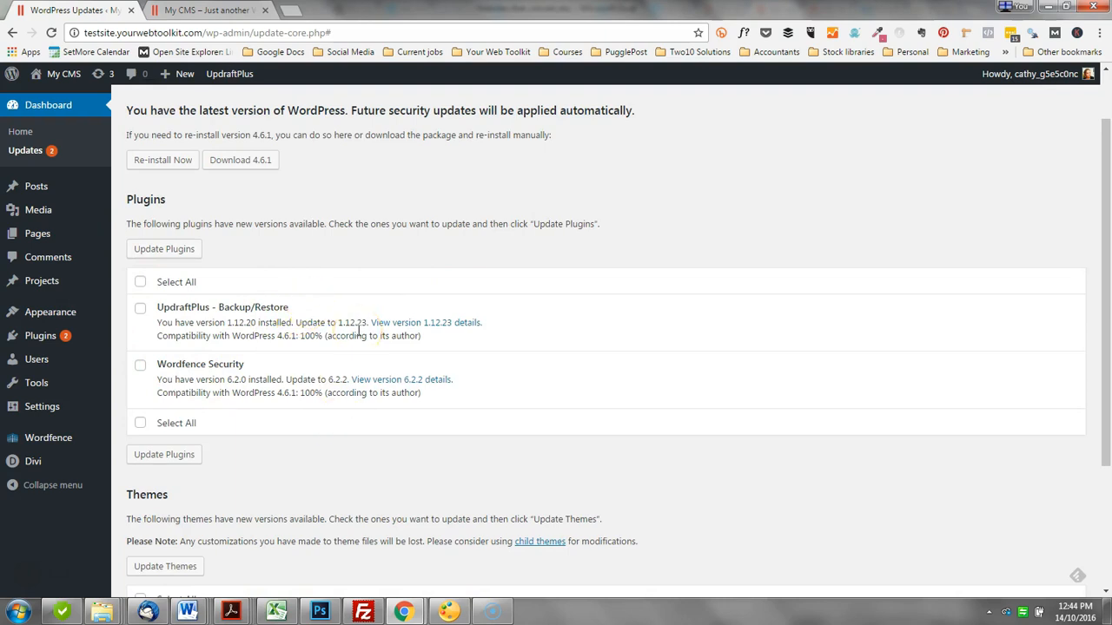
scroll(359, 330, "down", 2)
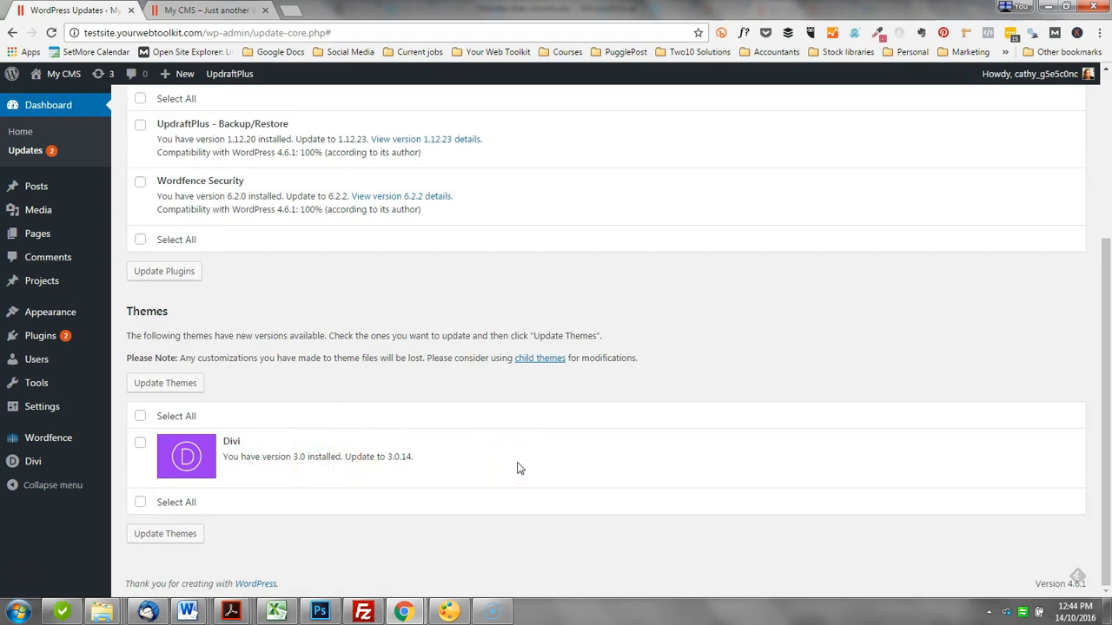
scroll(591, 303, "up", 2)
left_click(140, 237)
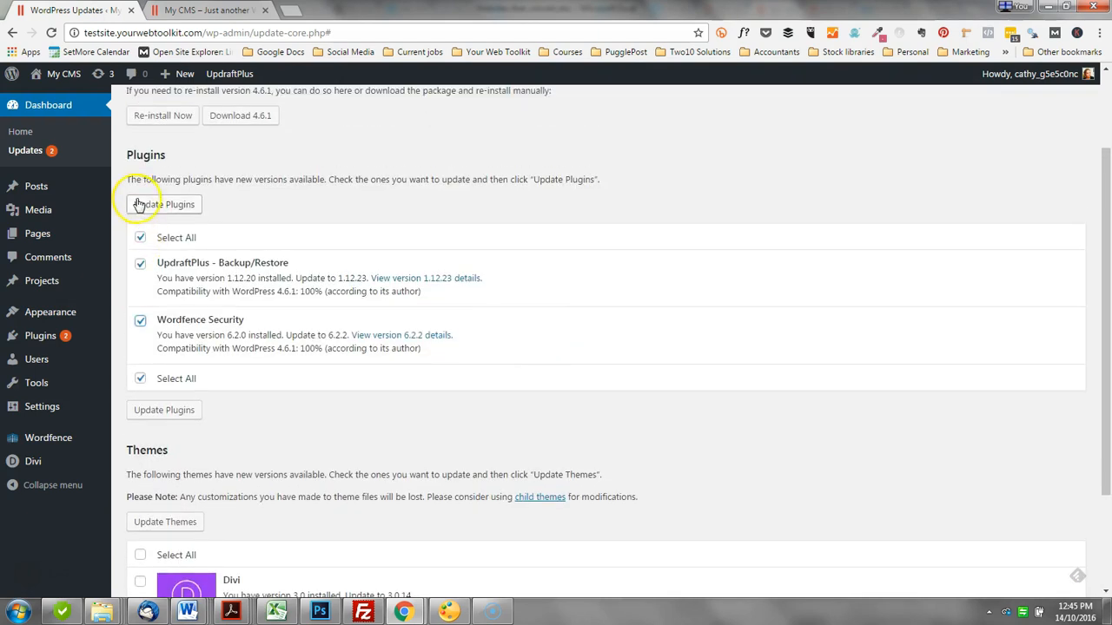
scroll(660, 370, "down", 2)
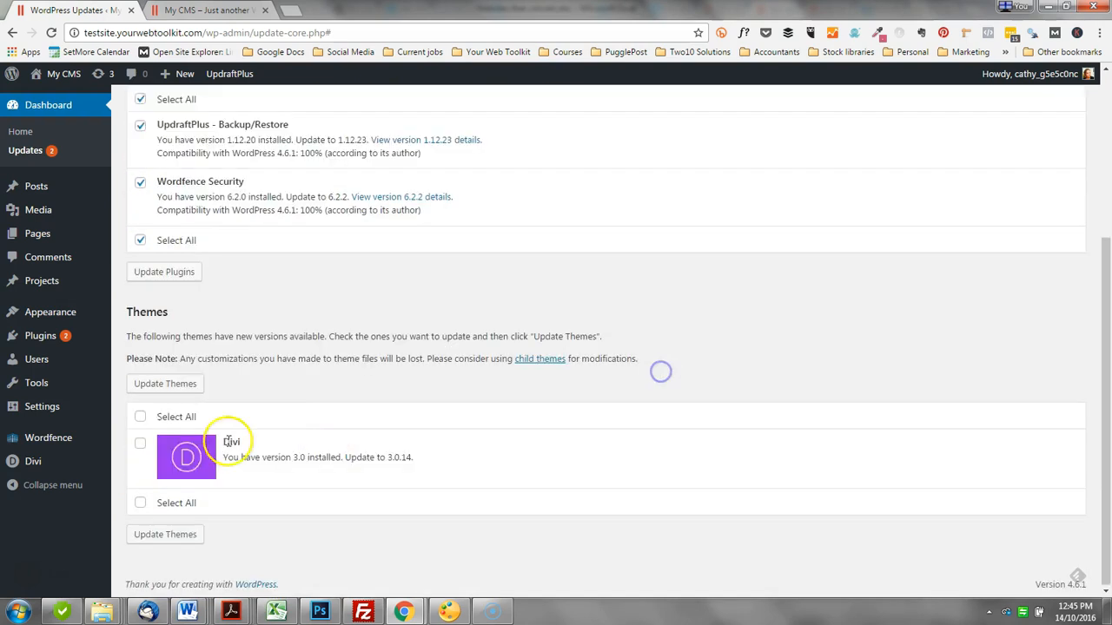
left_click(140, 416)
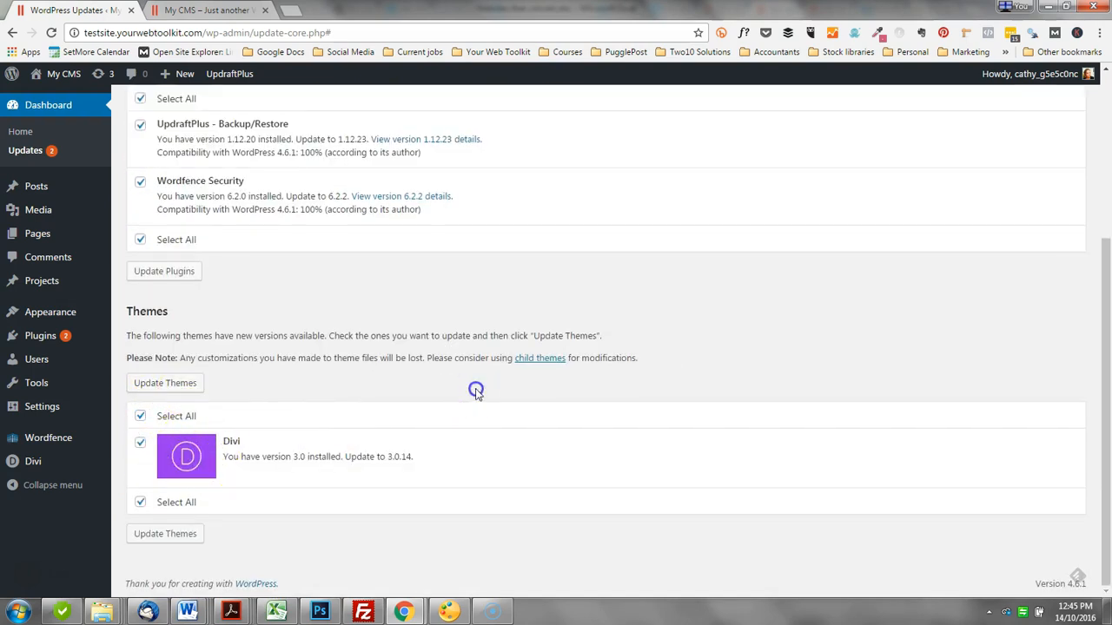
Step: Open the installed plugins list and filter it to show only plugins with an update available
mouse_move(28, 339)
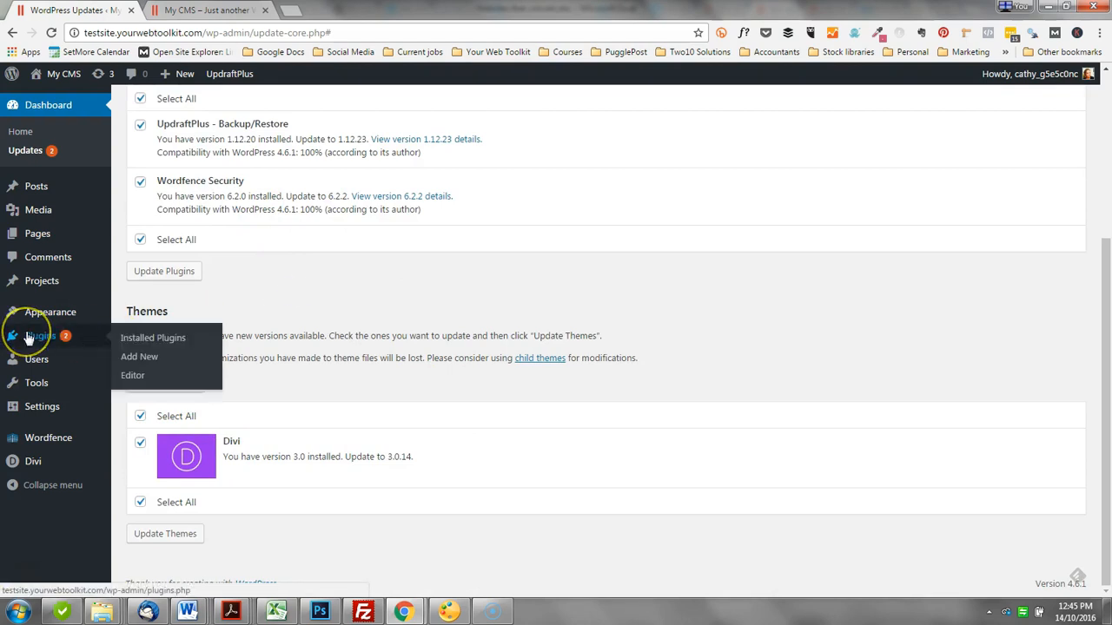
left_click(169, 346)
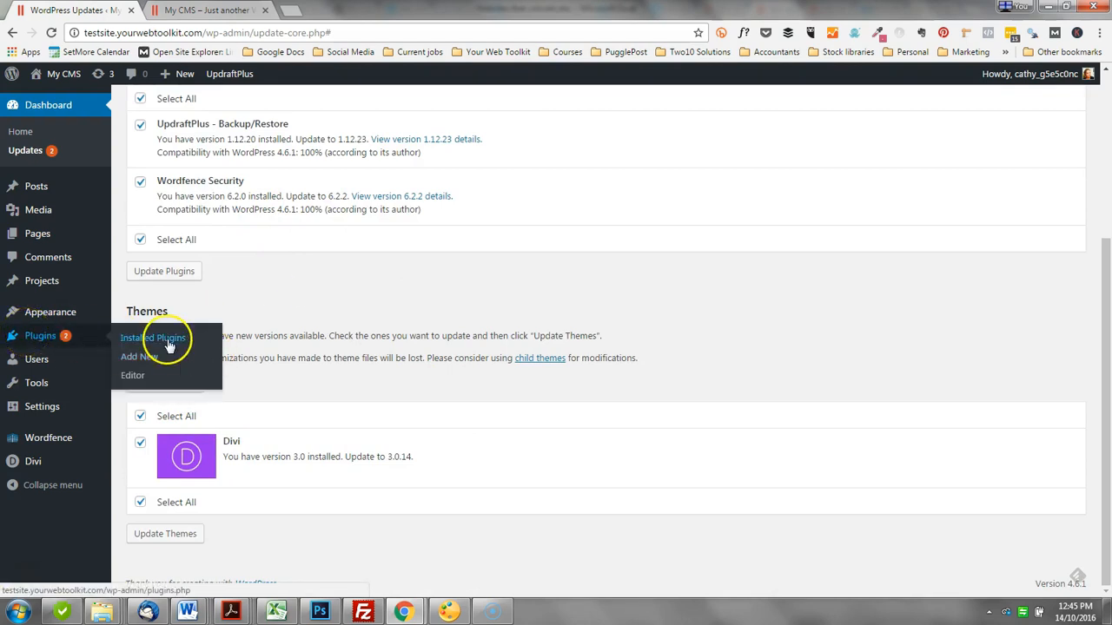
scroll(257, 397, "down", 2)
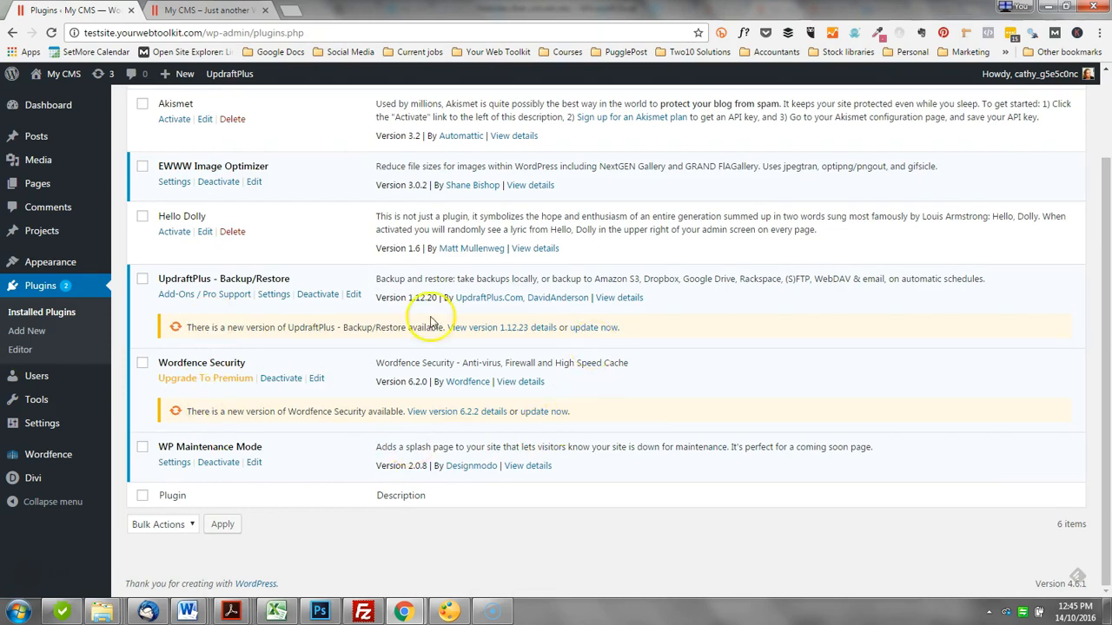
scroll(317, 324, "up", 2)
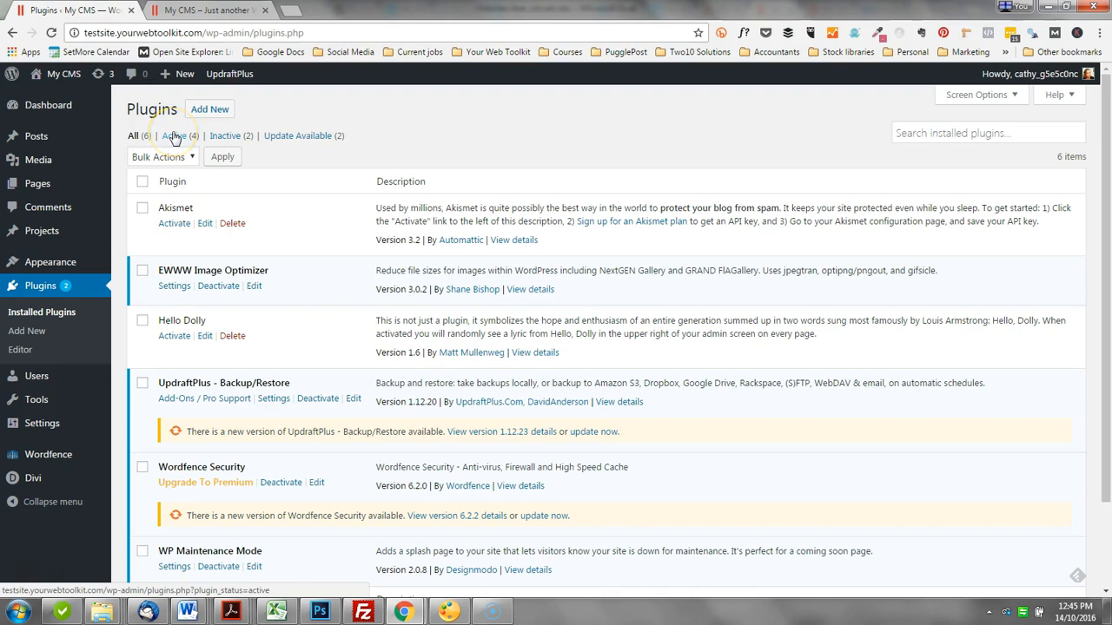
left_click(315, 137)
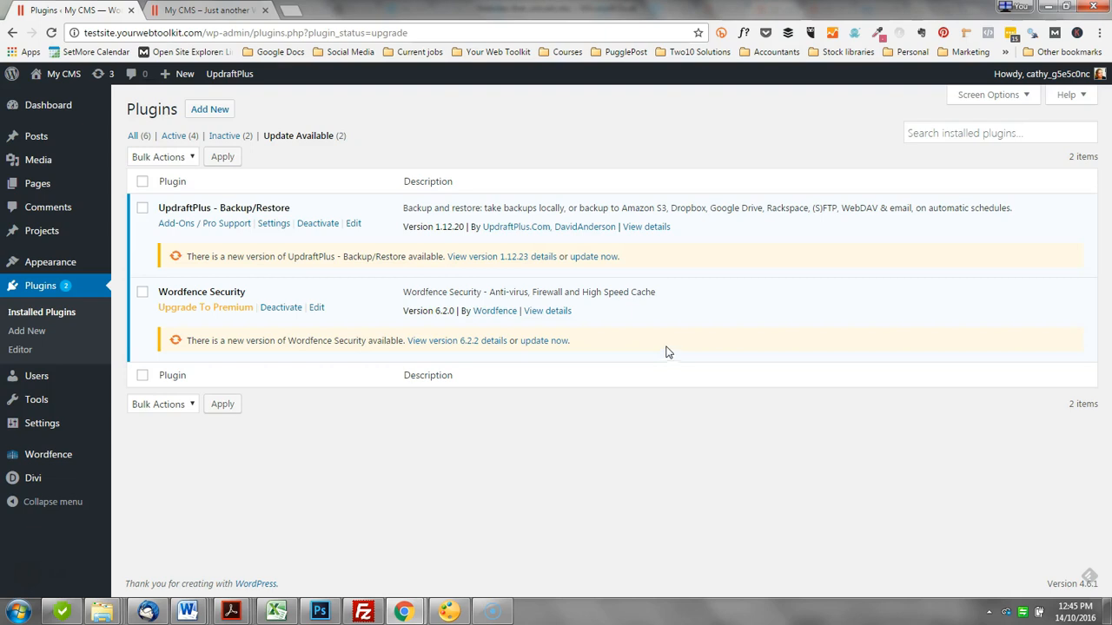
Step: Open the UpdraftPlus backup settings, review the list of existing backups and return to the current status view
mouse_move(35, 434)
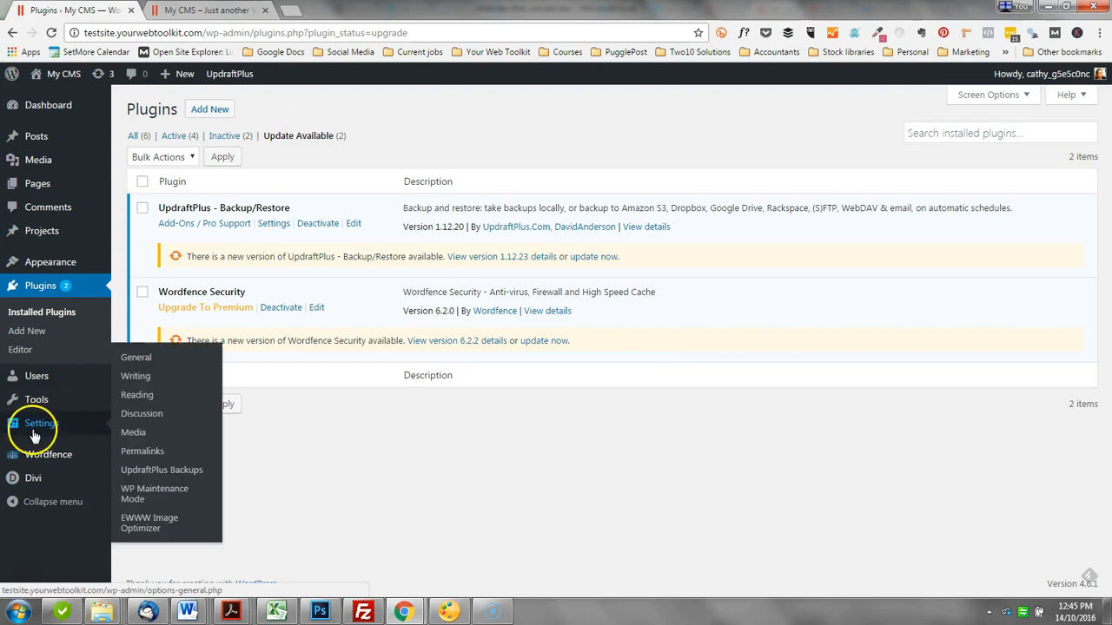
left_click(163, 472)
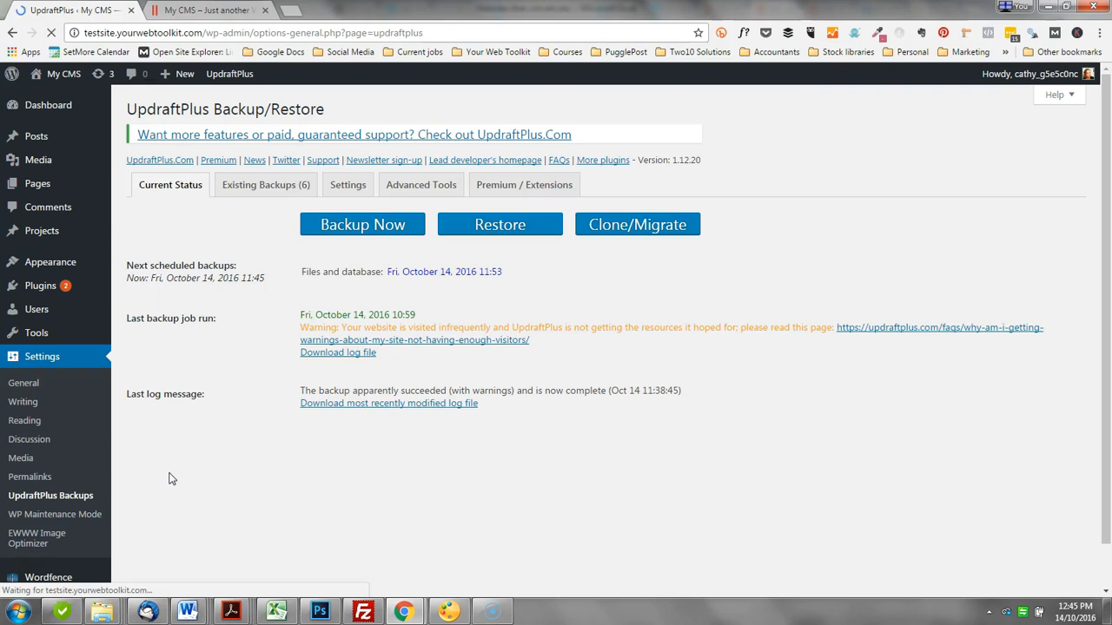
left_click(266, 184)
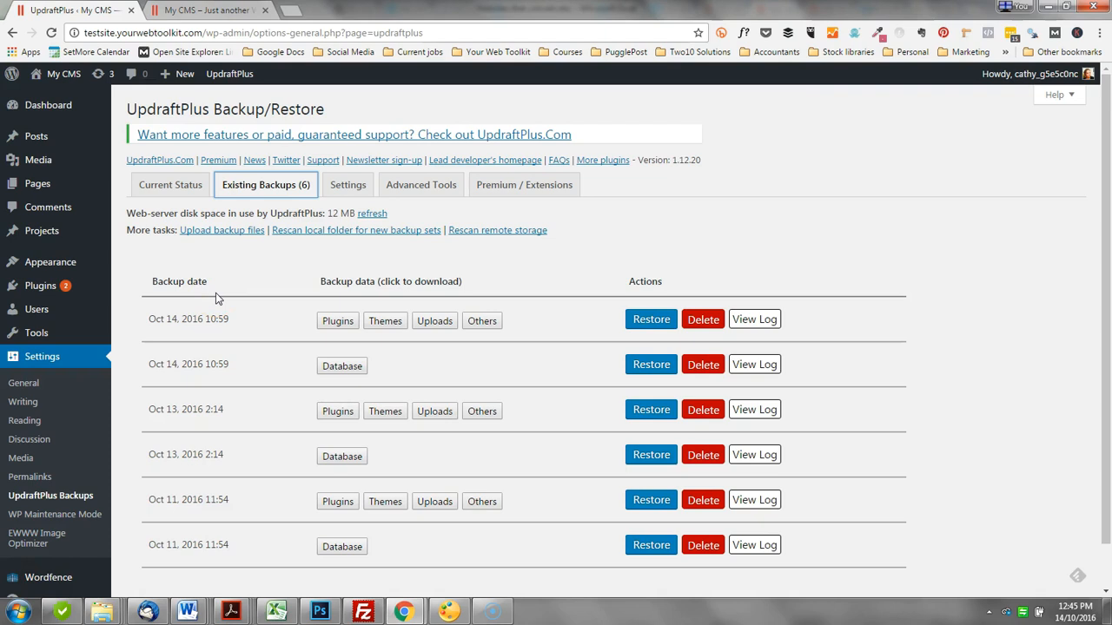
scroll(223, 310, "down", 1)
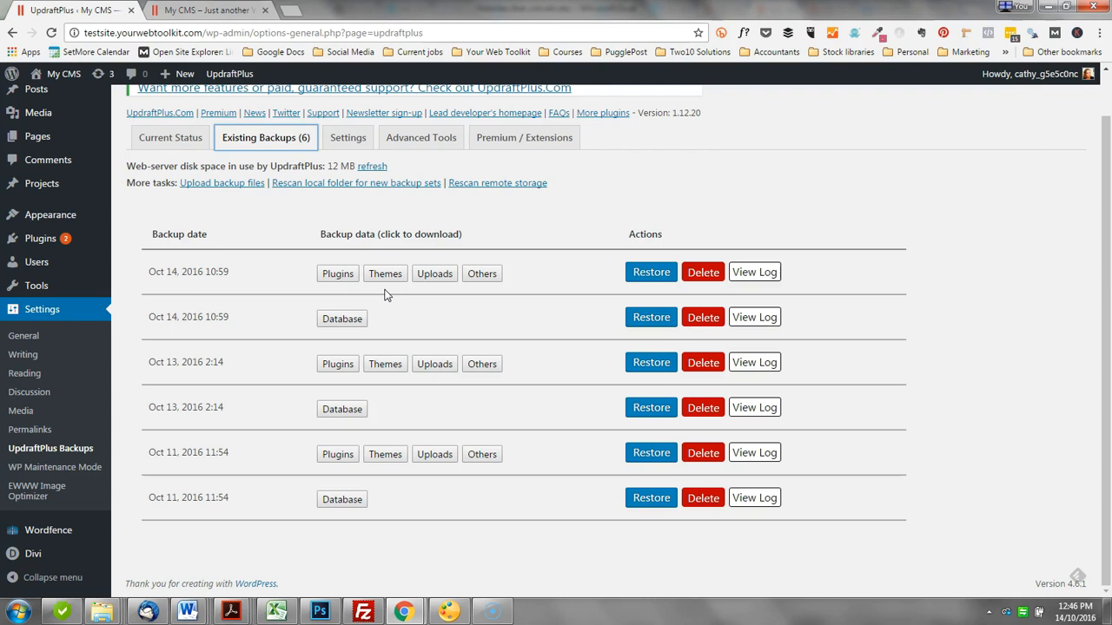
left_click(179, 140)
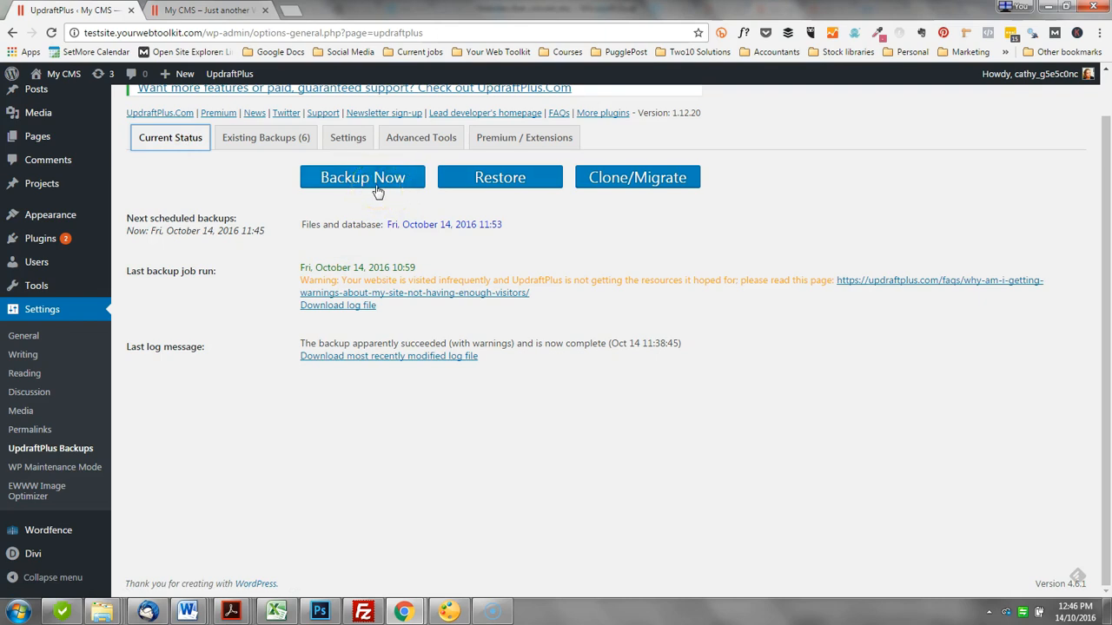
Step: Return to the installed plugins list and update UpdraftPlus - Backup/Restore to version 1.12.23
mouse_move(41, 246)
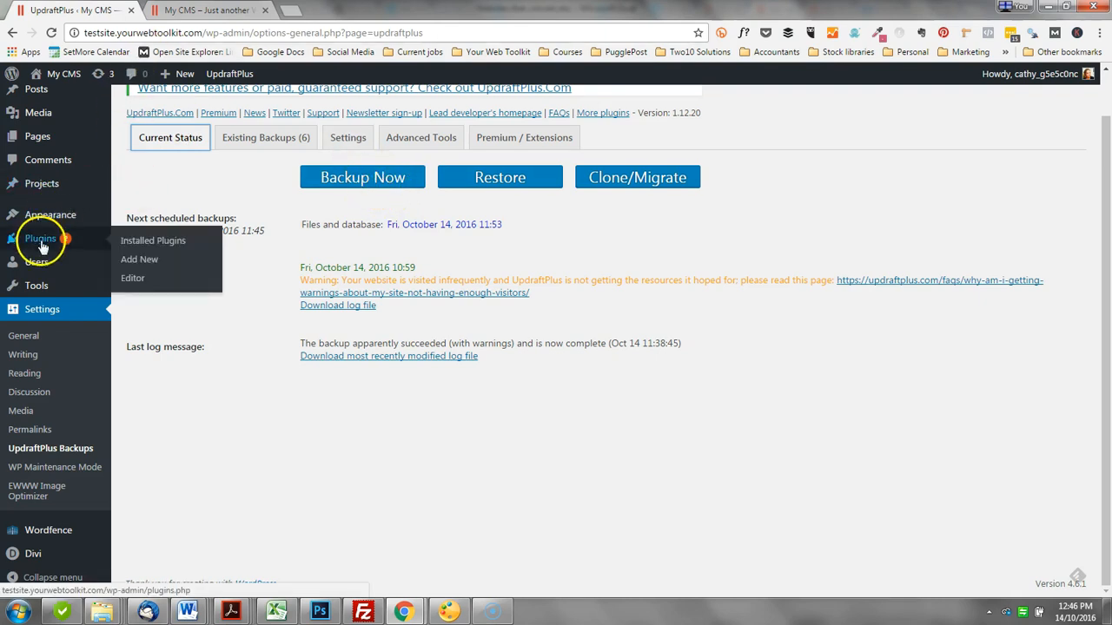
left_click(140, 239)
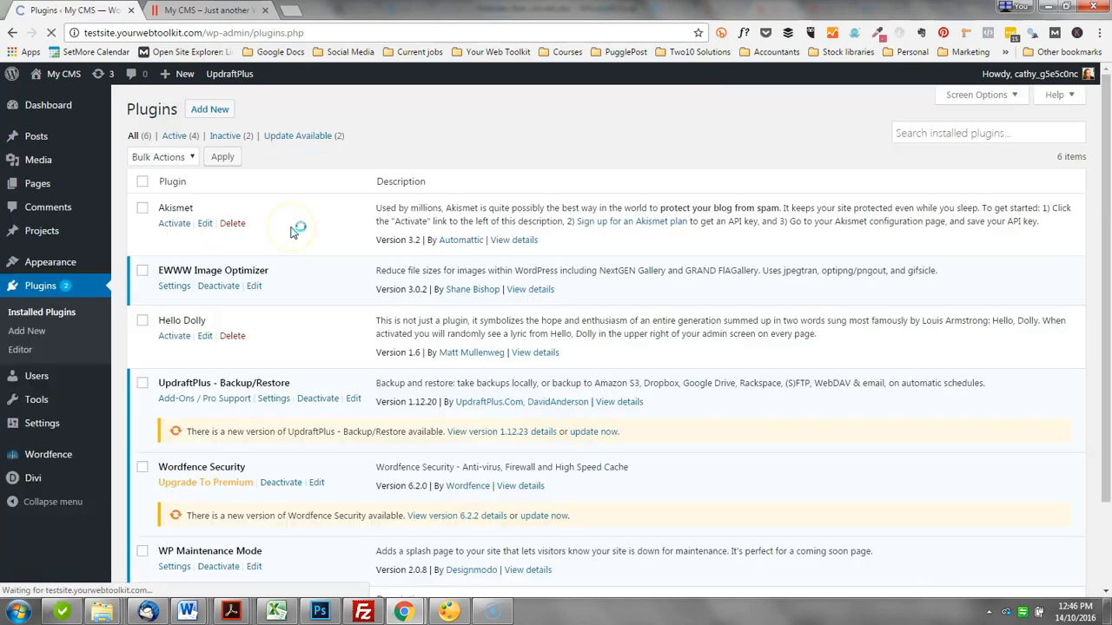
left_click(589, 432)
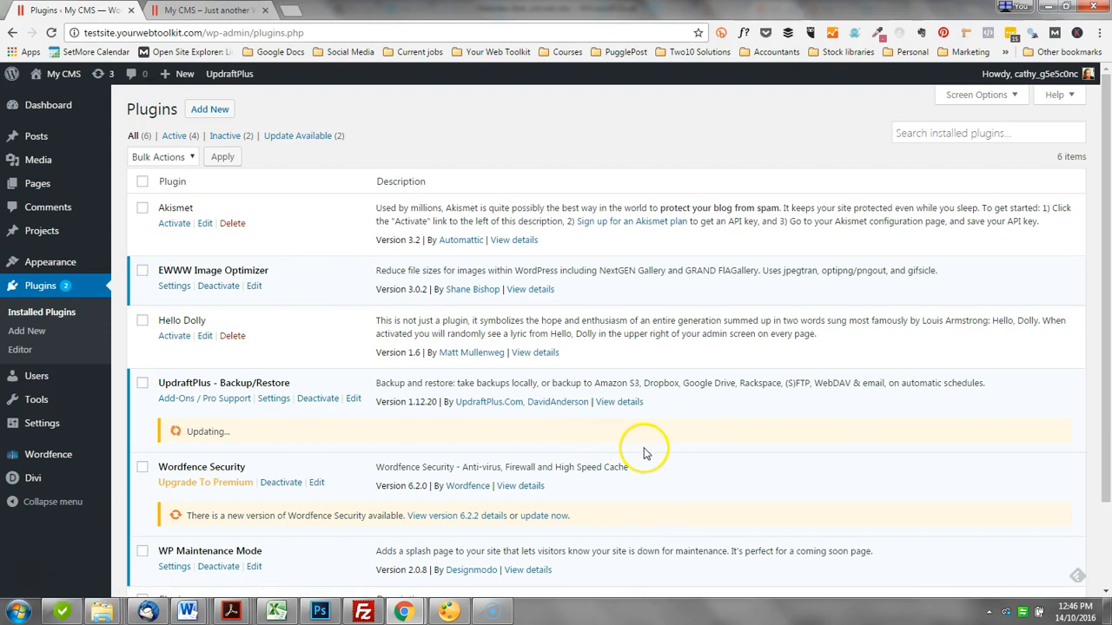
Step: Reload the site's front end while UpdraftPlus is updating and compare it with the update status in the plugins list
left_click(219, 10)
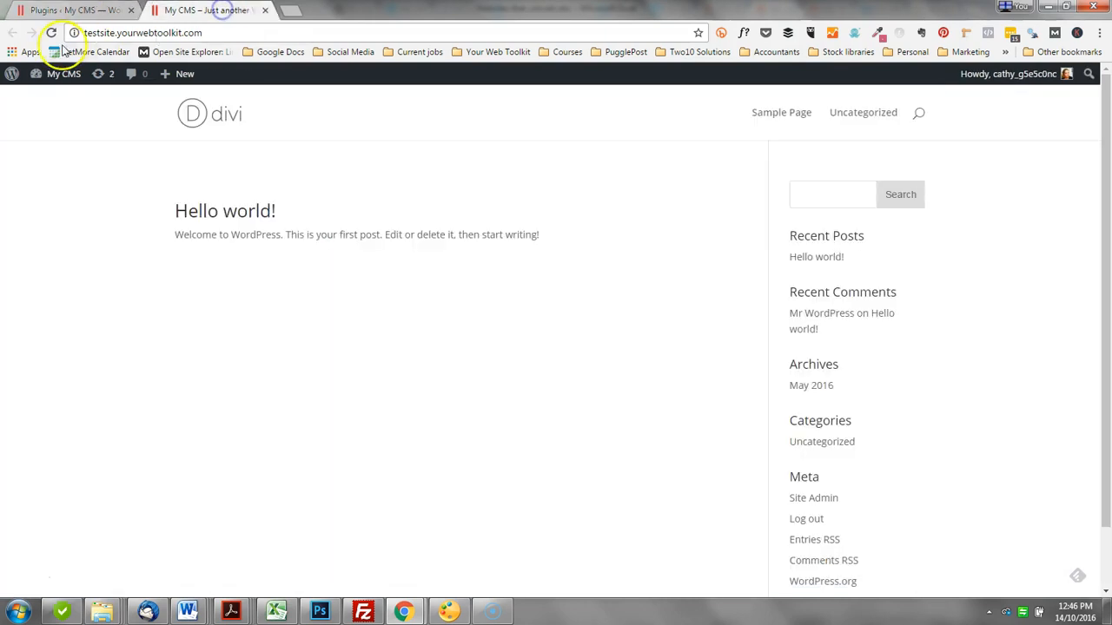
left_click(52, 33)
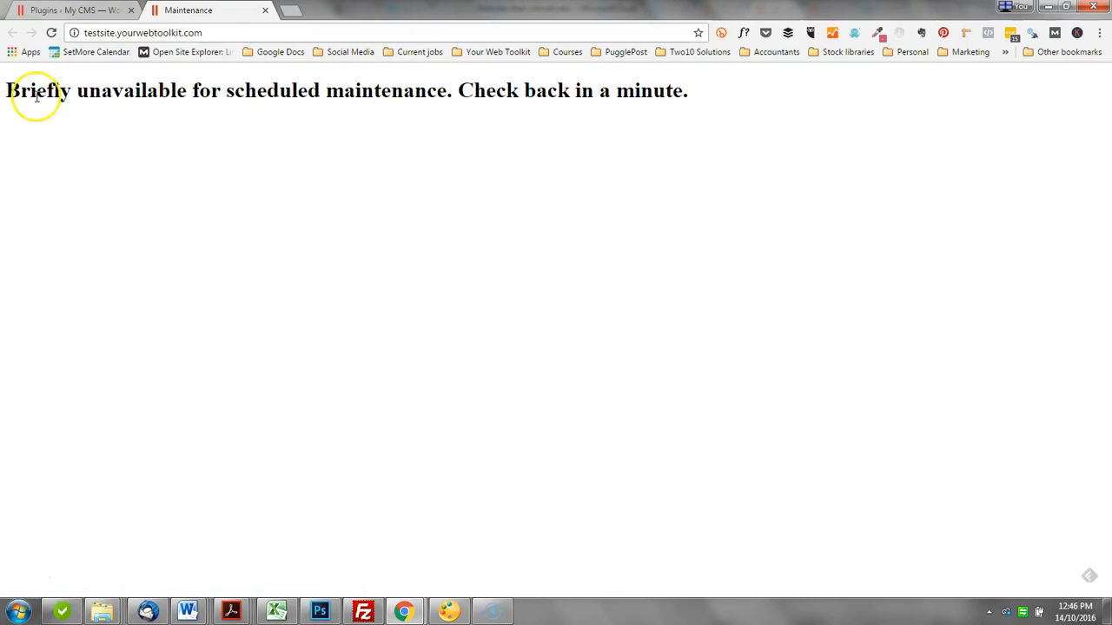
left_click(83, 10)
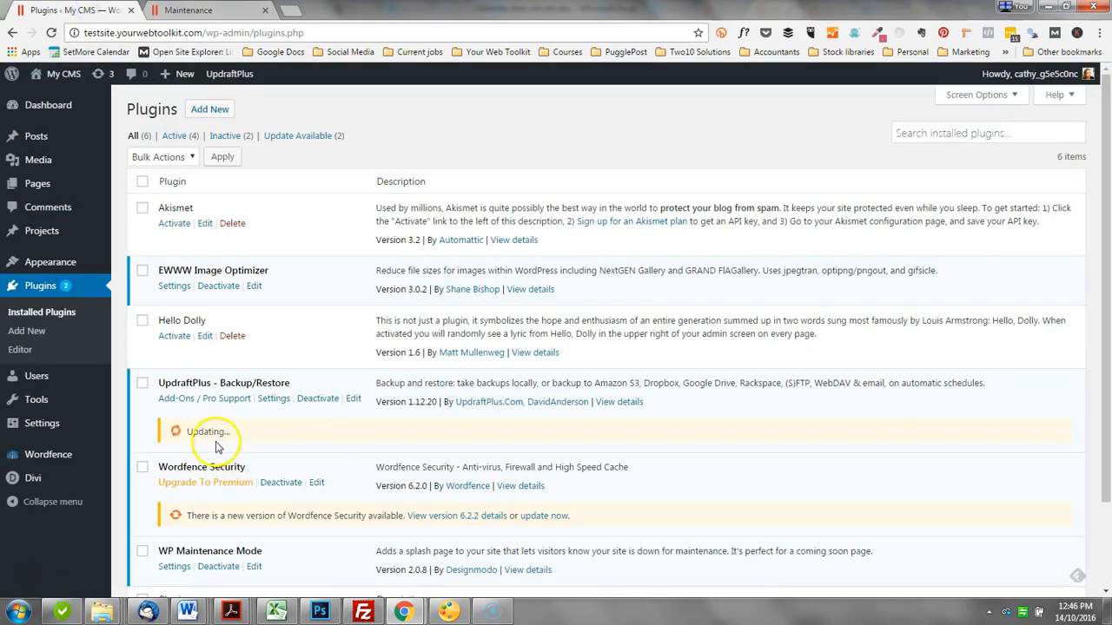
left_click(196, 11)
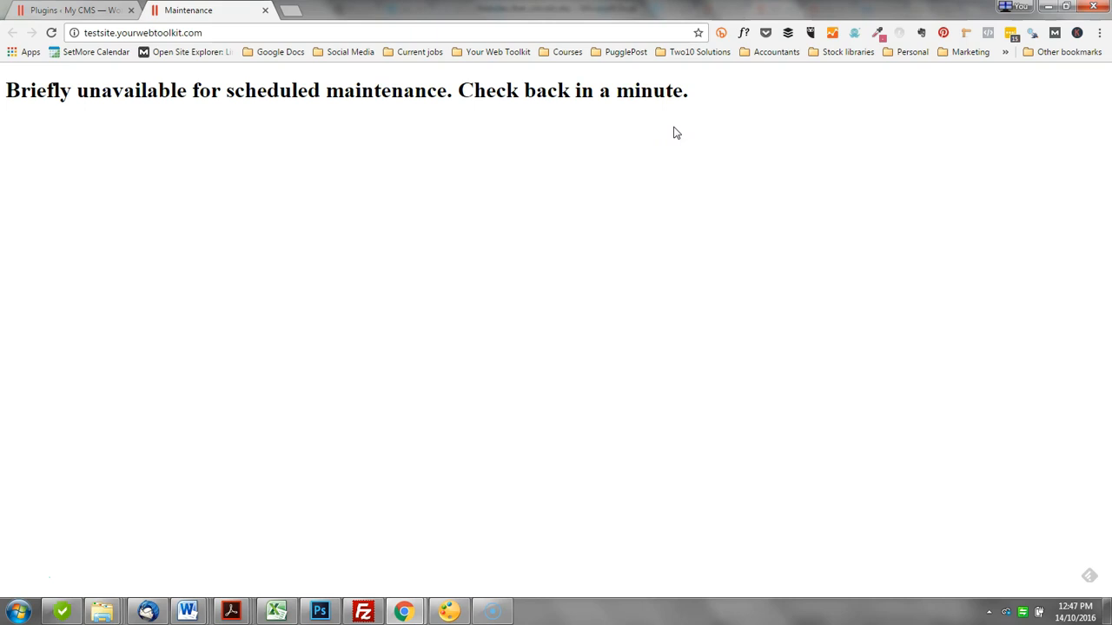
left_click(82, 10)
left_click(376, 357)
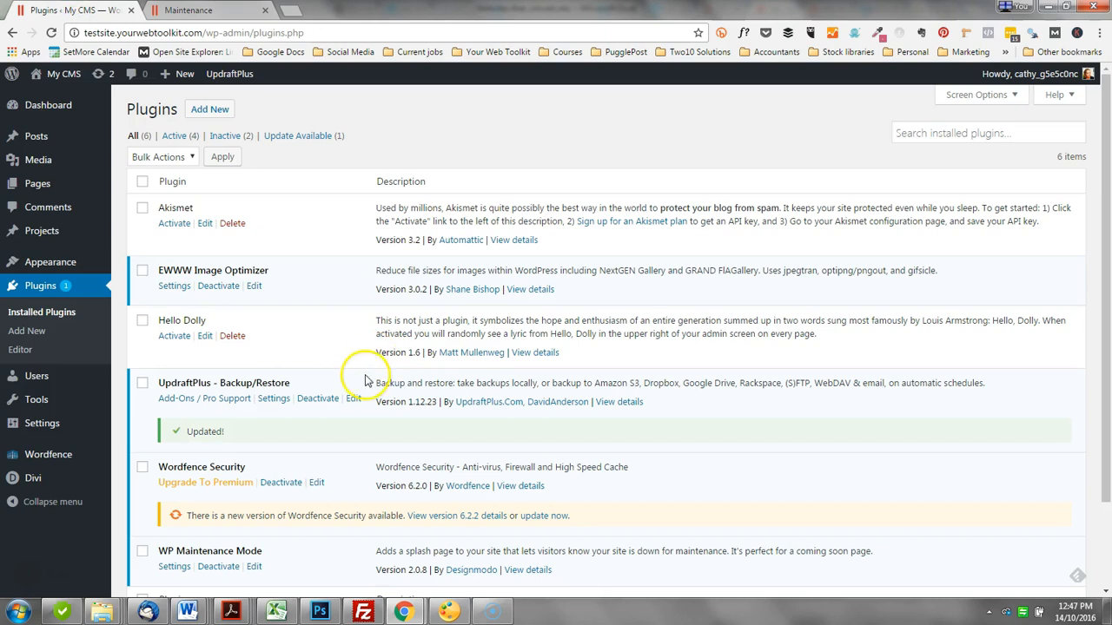
Step: Reload the site's front end after the UpdraftPlus update and check it against the plugin's update status
left_click(213, 16)
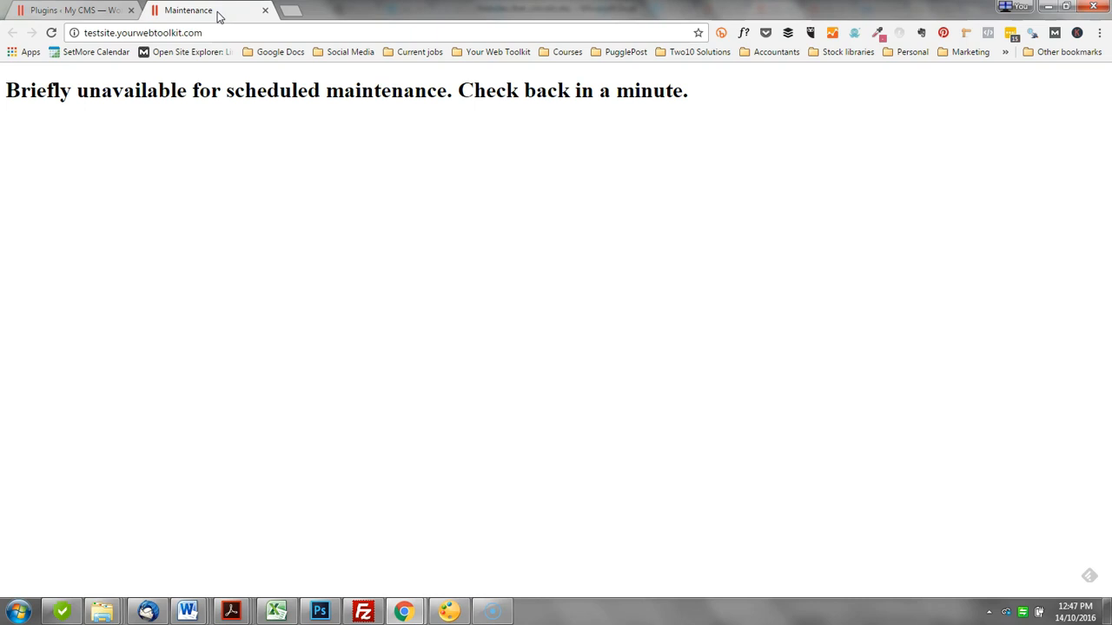
left_click(51, 33)
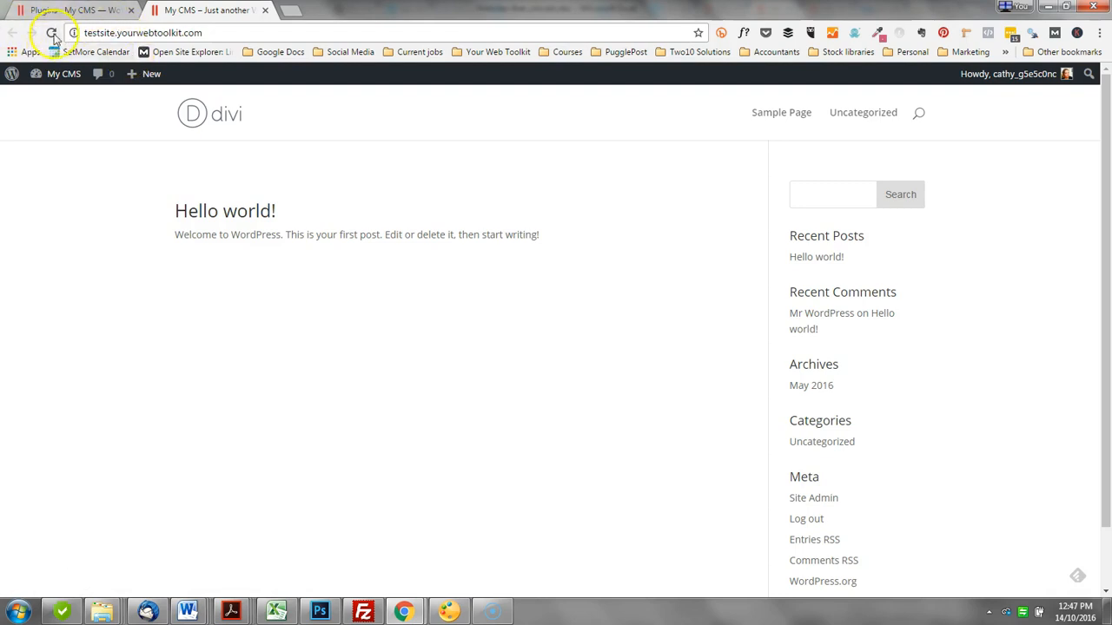
left_click(76, 10)
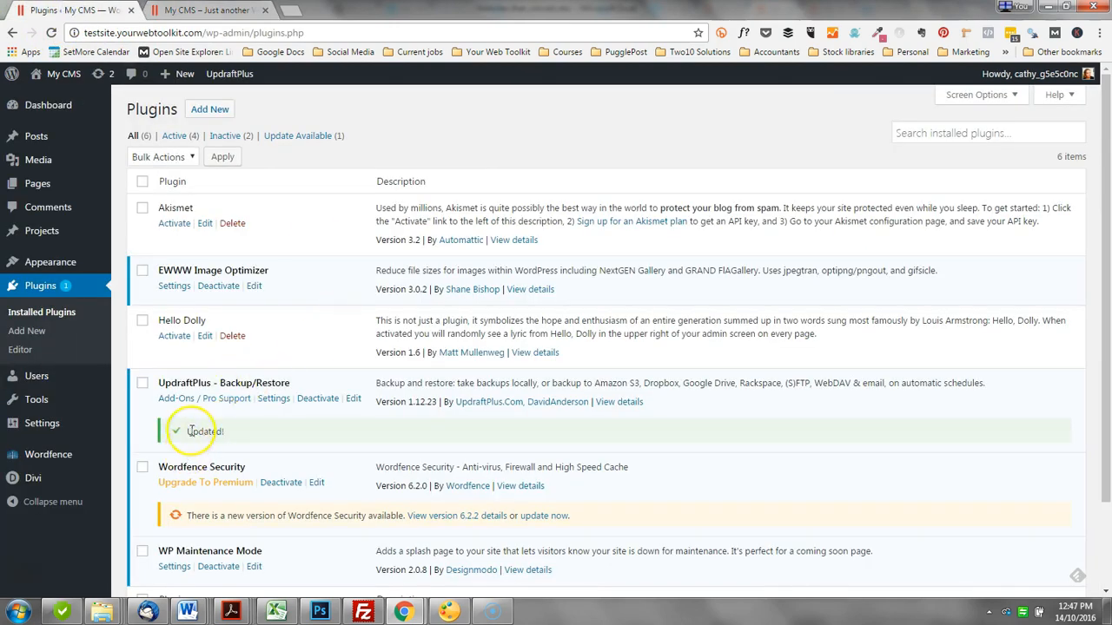
left_click(202, 9)
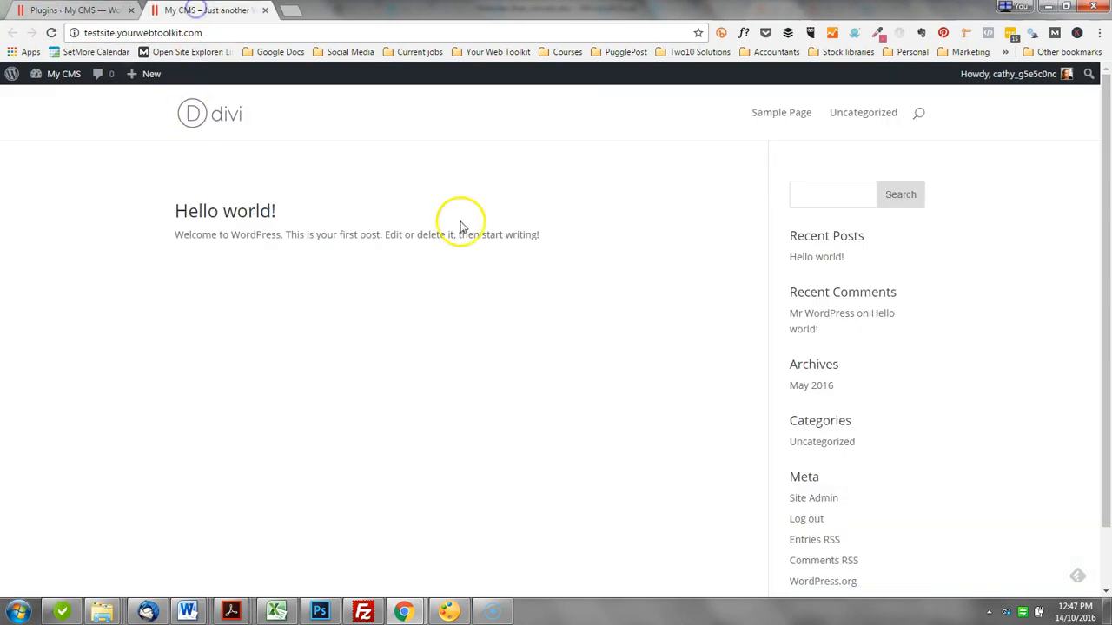
Step: Update the Wordfence Security plugin to version 6.2.2 from the installed plugins list
left_click(71, 10)
scroll(485, 390, "down", 1)
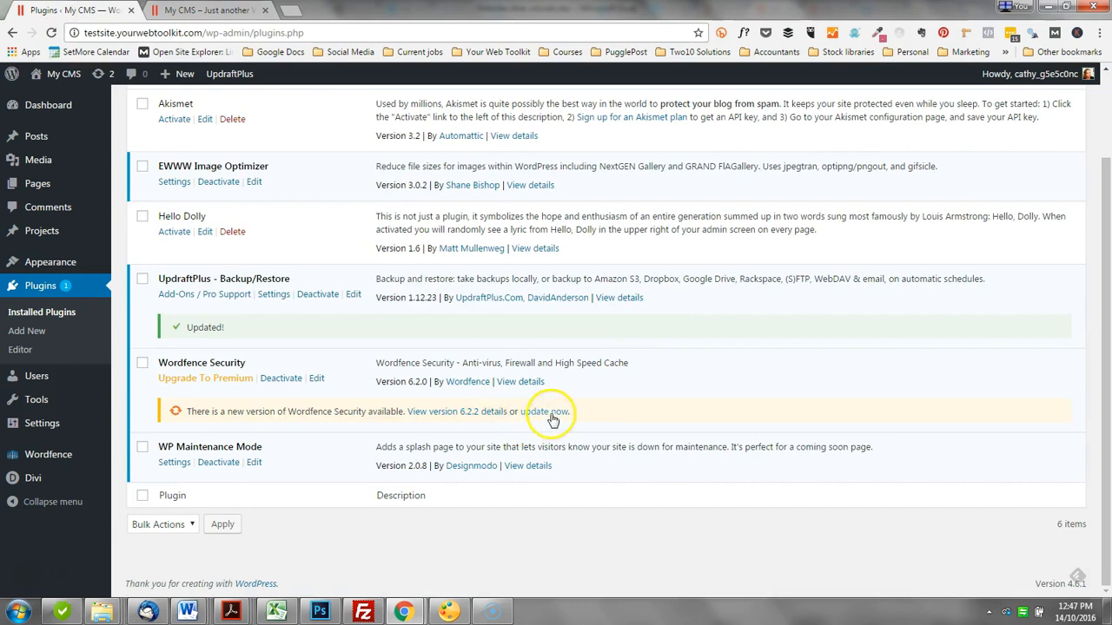
left_click(547, 412)
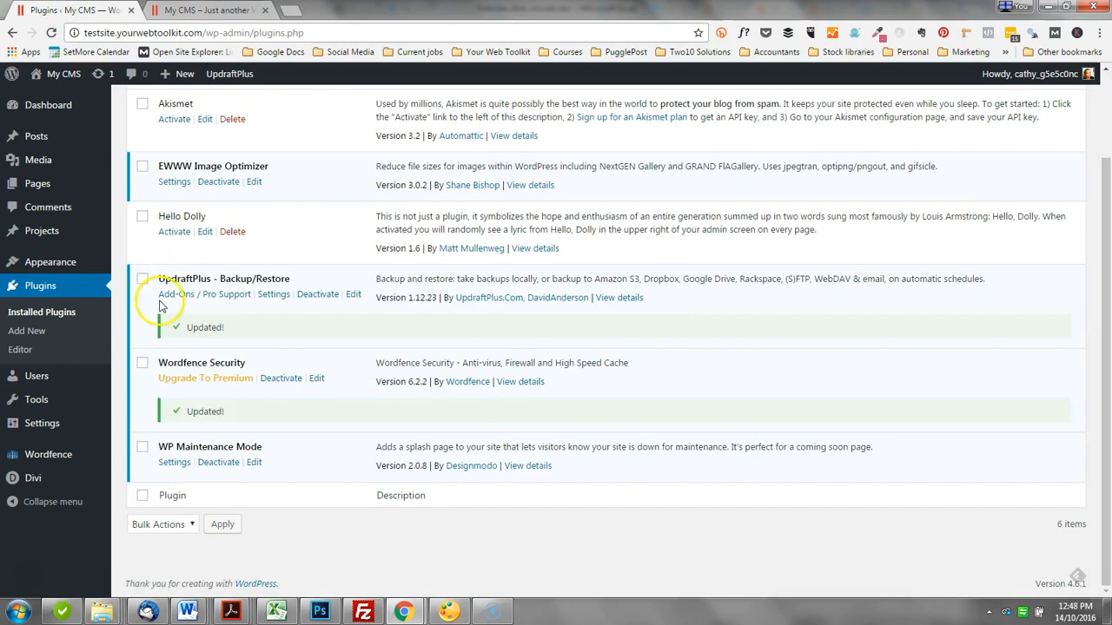
Step: Open the WordPress Updates page and check which plugin and theme updates are still outstanding
scroll(258, 382, "up", 2)
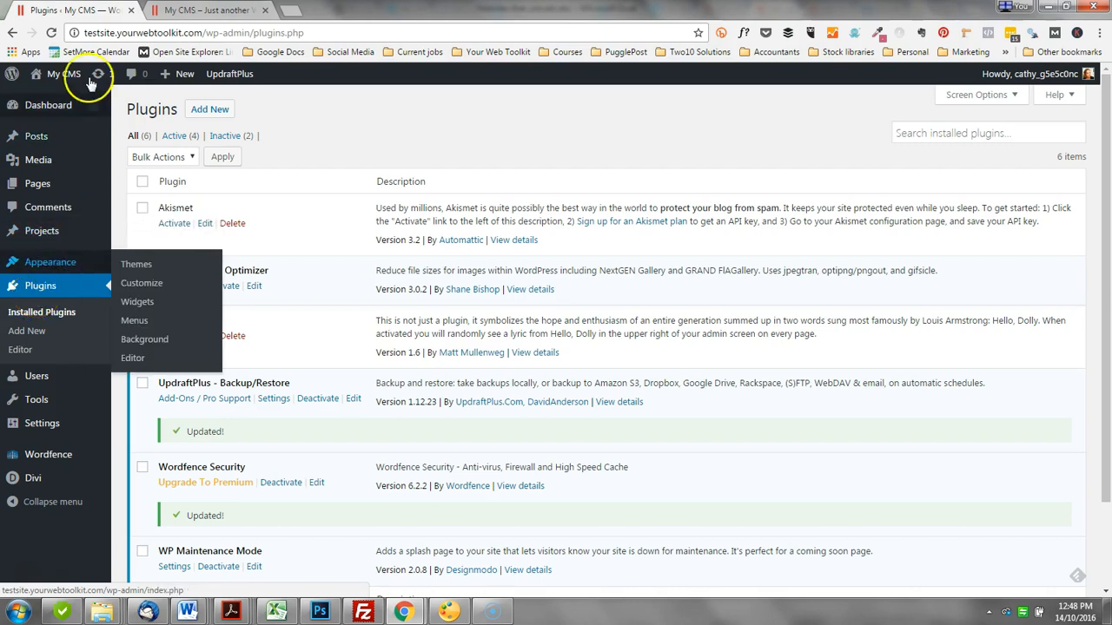
mouse_move(63, 113)
left_click(137, 126)
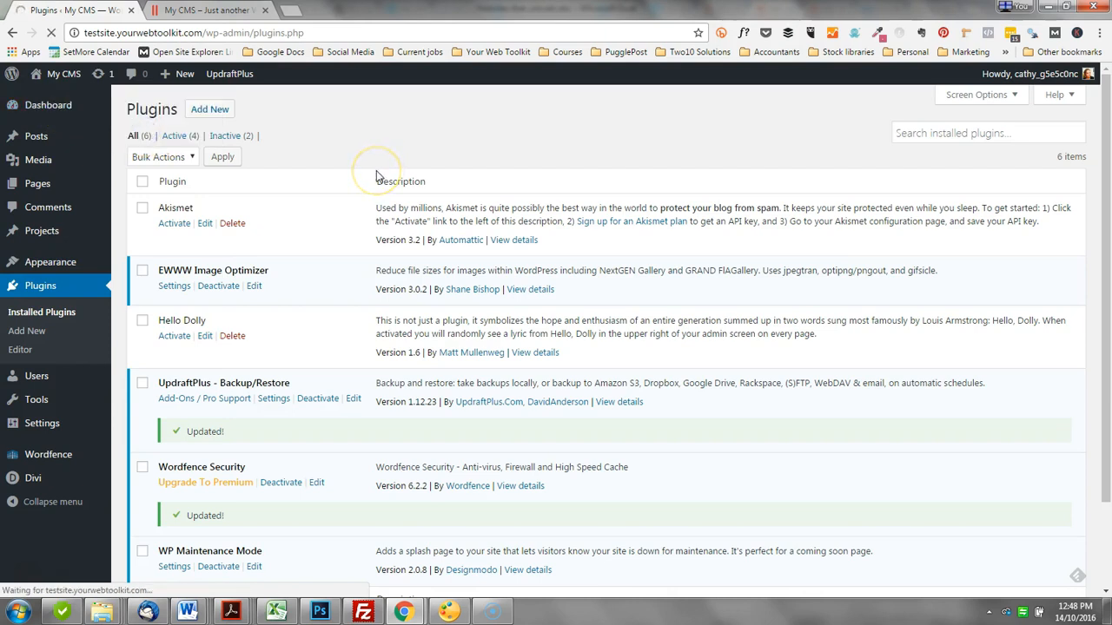
scroll(417, 261, "down", 1)
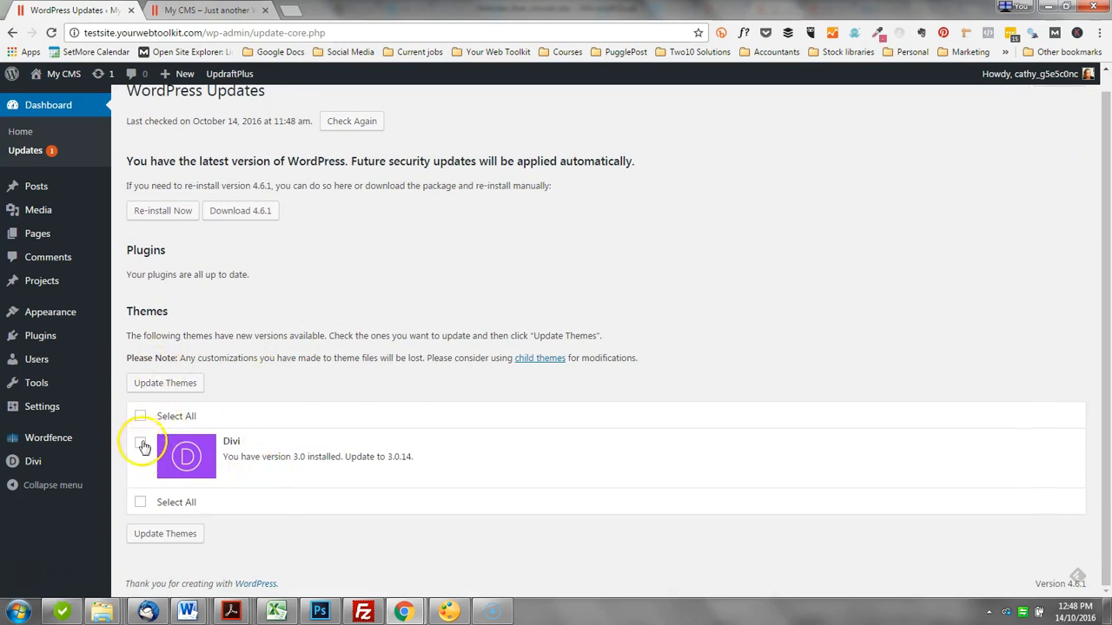
Step: Open the installed themes page and try to update the active Divi theme
mouse_move(55, 305)
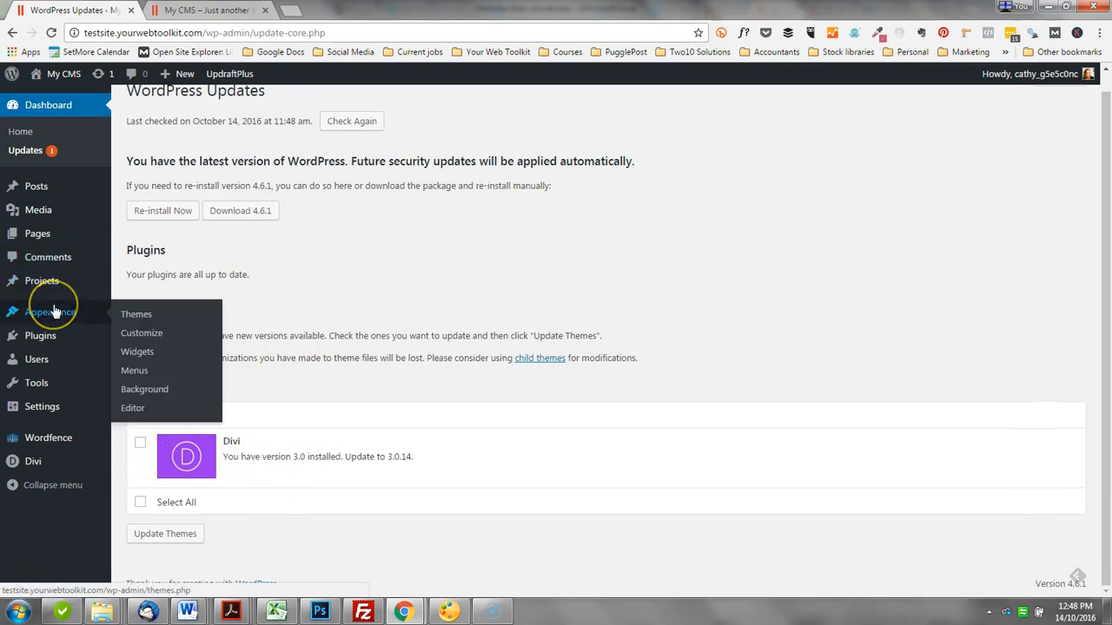
left_click(135, 314)
left_click(283, 151)
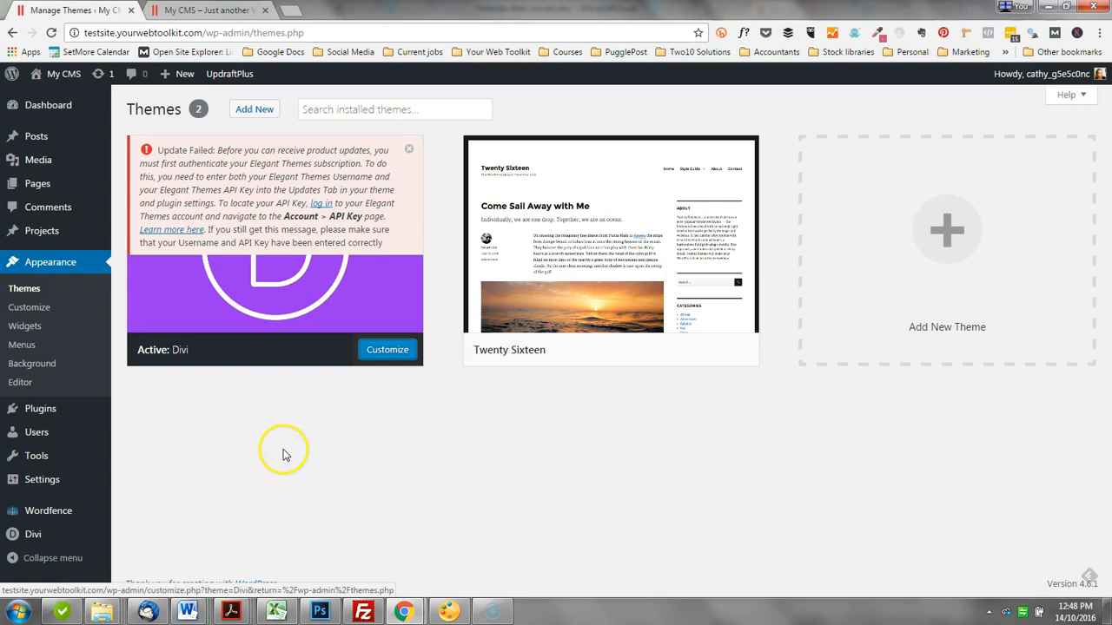
Step: Open the Divi Theme Options and show the Updates settings for the username and API key
mouse_move(26, 540)
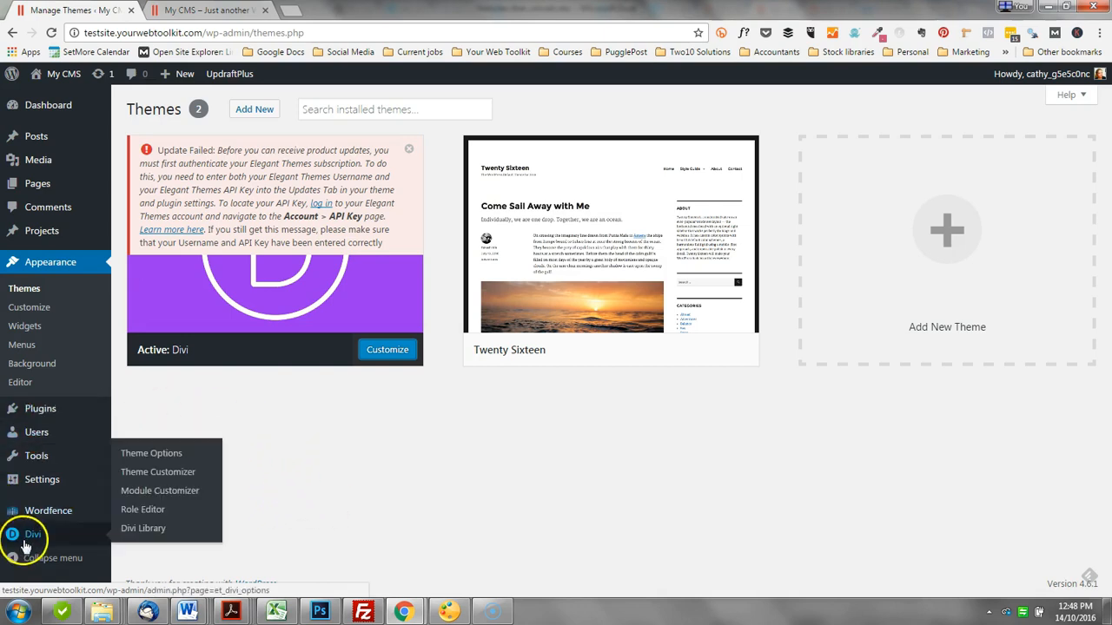
left_click(141, 451)
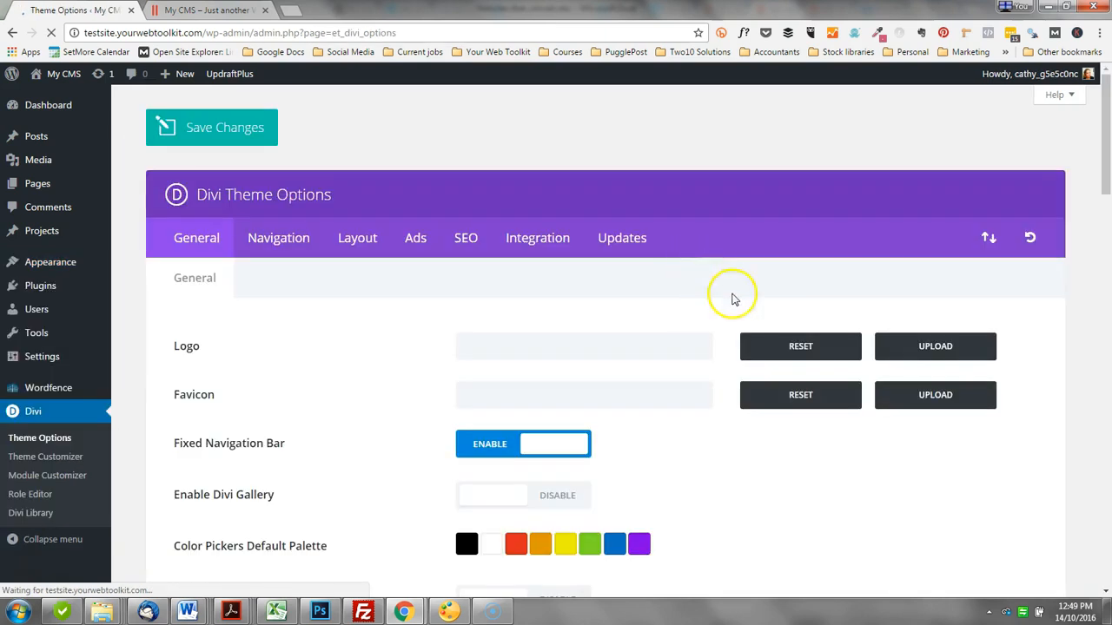
left_click(623, 238)
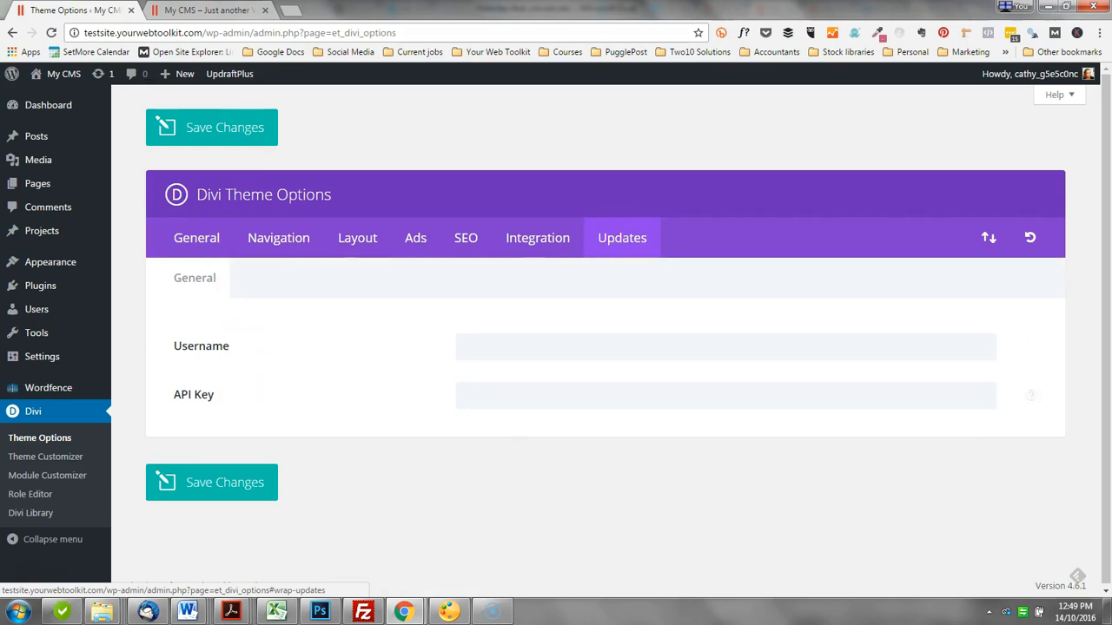
Step: Open the Elegant Themes members area in a new browser tab and go to the account's personal API key page
key("ctrl+t")
type("elegantthemes.com/members-area/")
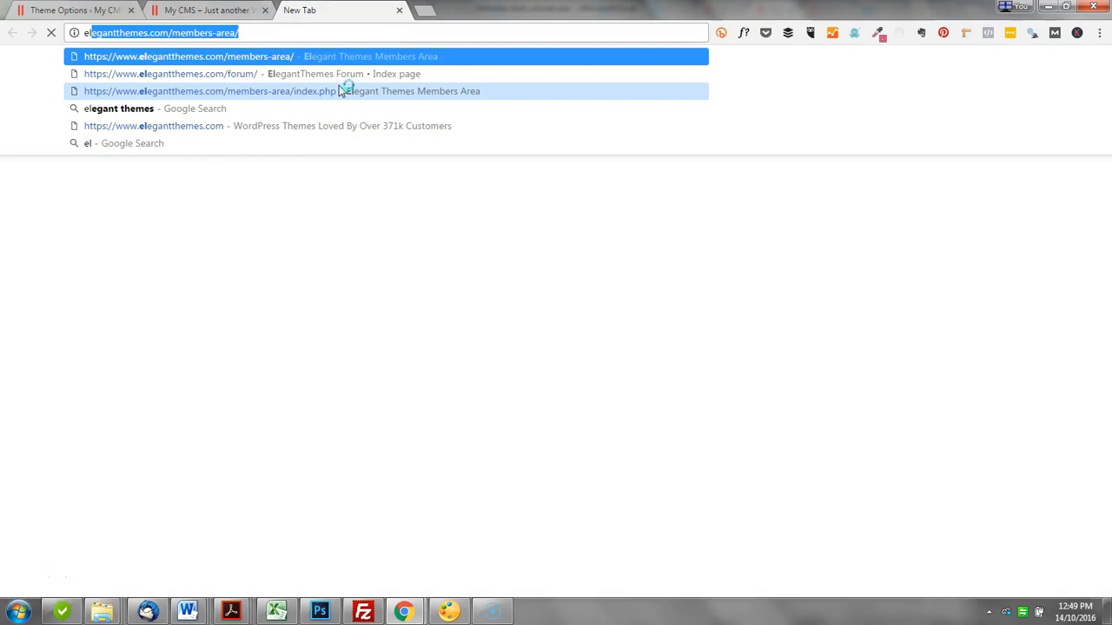
key("Return")
left_click(246, 370)
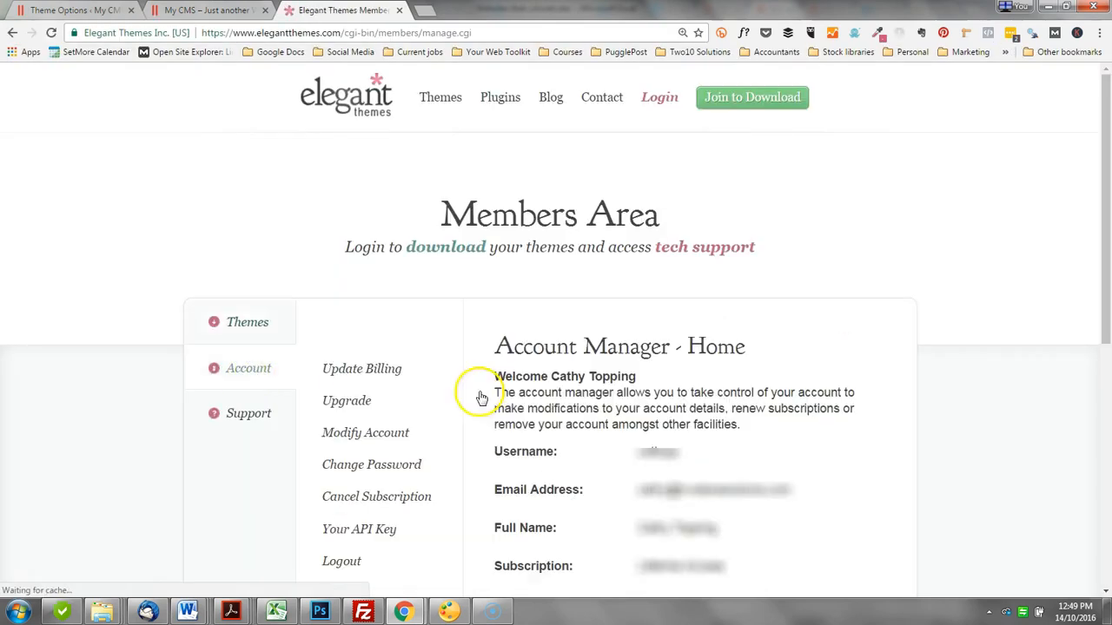
scroll(423, 413, "down", 2)
left_click(360, 391)
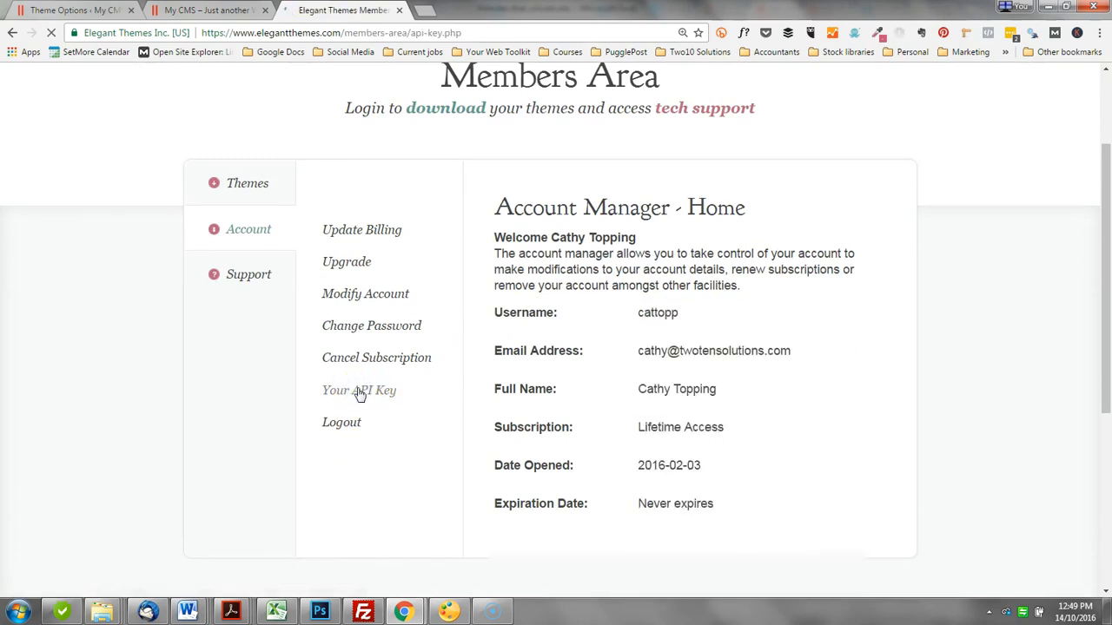
Step: Select and copy the personal API key shown on the Elegant Themes account page
scroll(686, 399, "down", 1)
left_click_drag(889, 449, 489, 423)
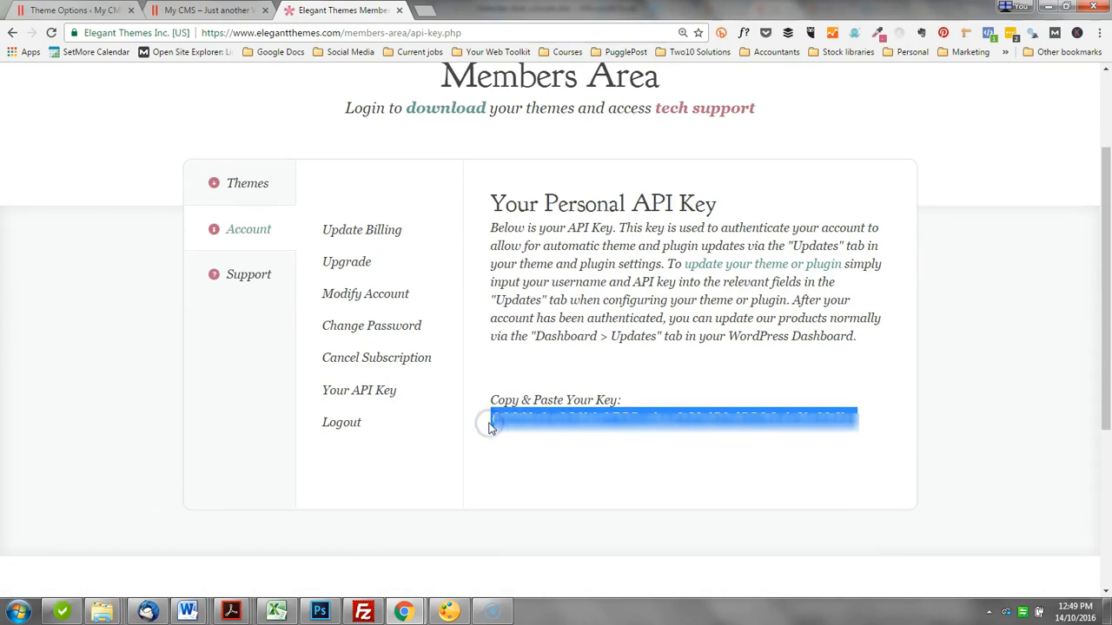
scroll(599, 334, "up", 2)
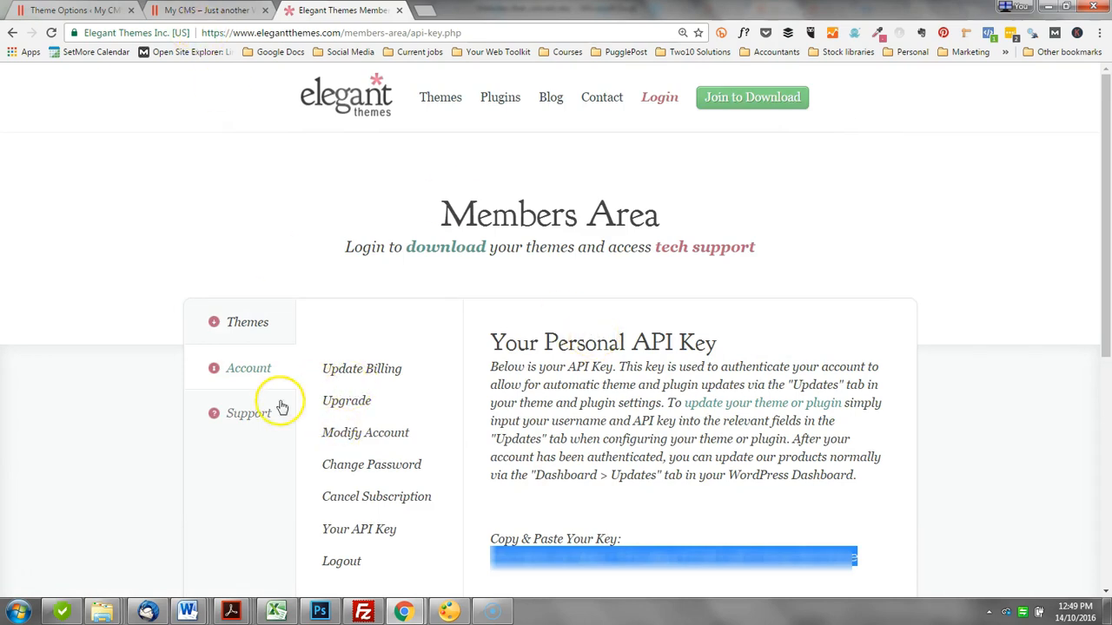
Step: Copy the account username from the Elegant Themes account home page and return to the Divi Theme Options tab
left_click(40, 573)
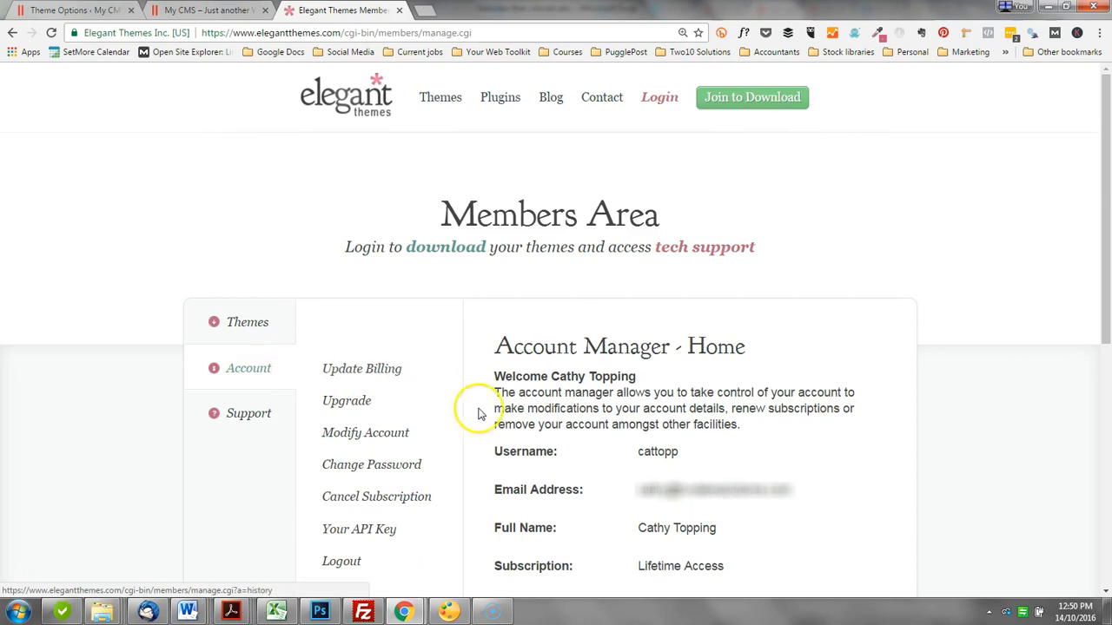
left_click_drag(678, 453, 634, 450)
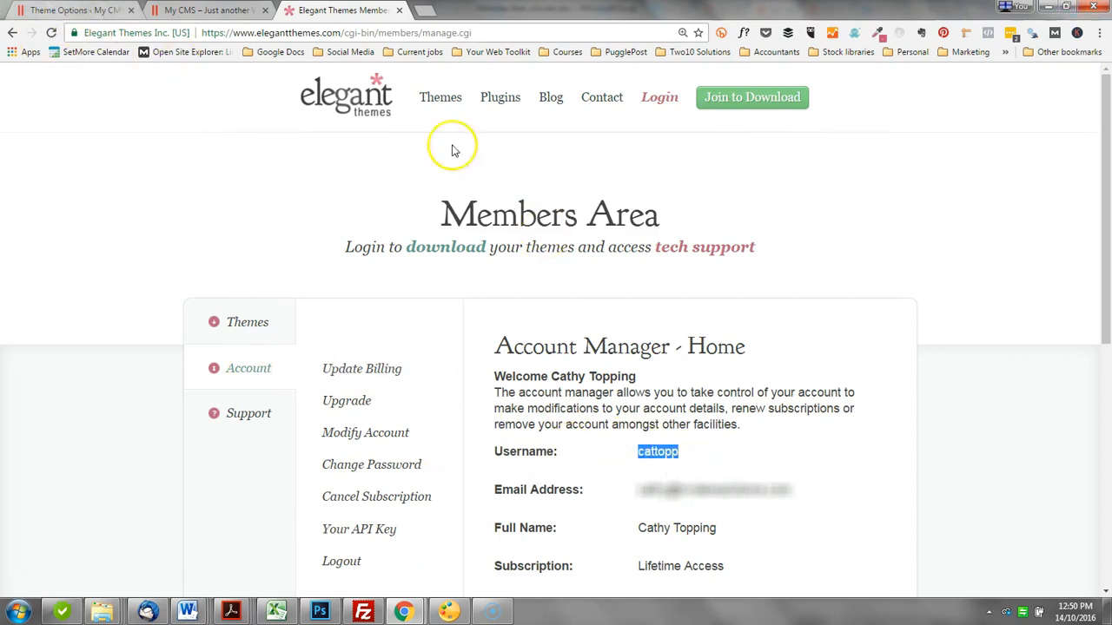
left_click(81, 11)
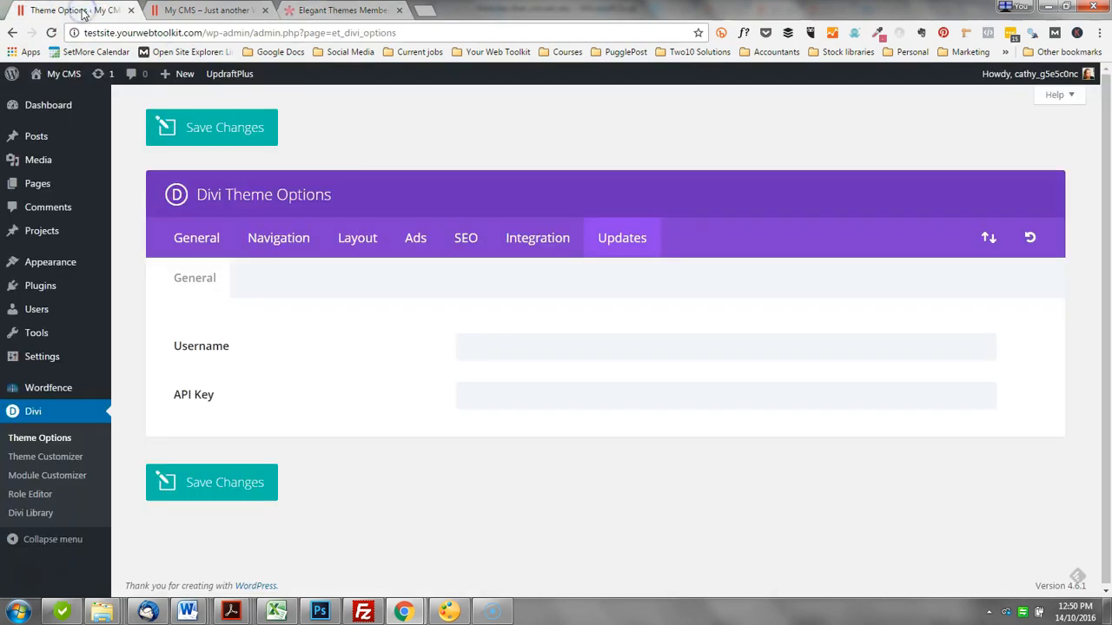
Step: Enter the Elegant Themes account username and API key in the Divi update settings and save the changes
mouse_move(96, 143)
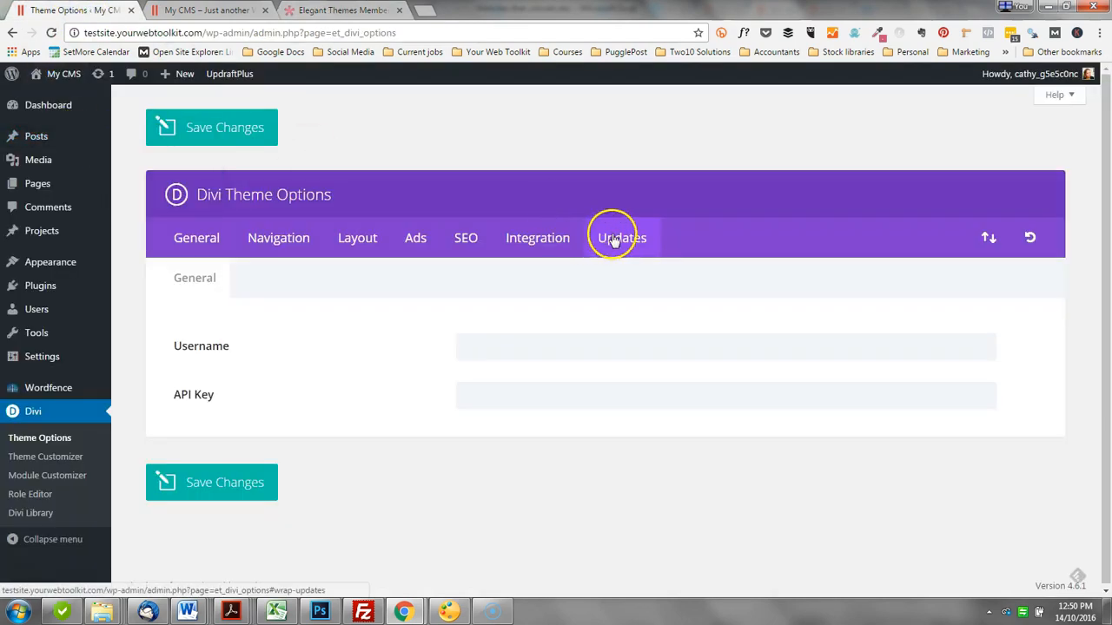
left_click(522, 351)
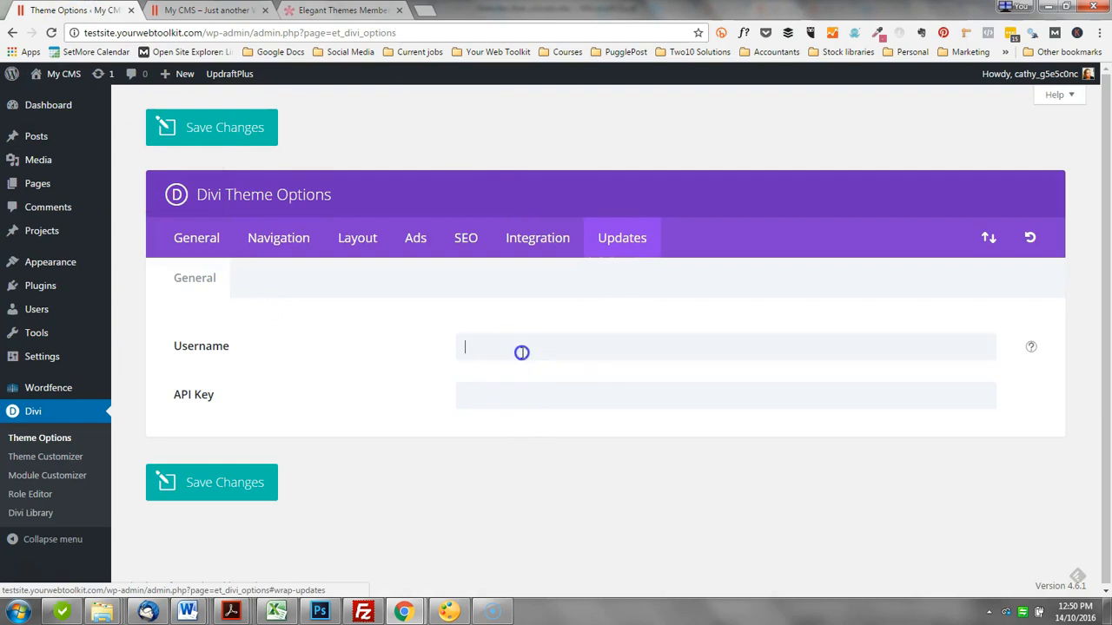
type("•••••••")
key("Tab")
key("ctrl+v")
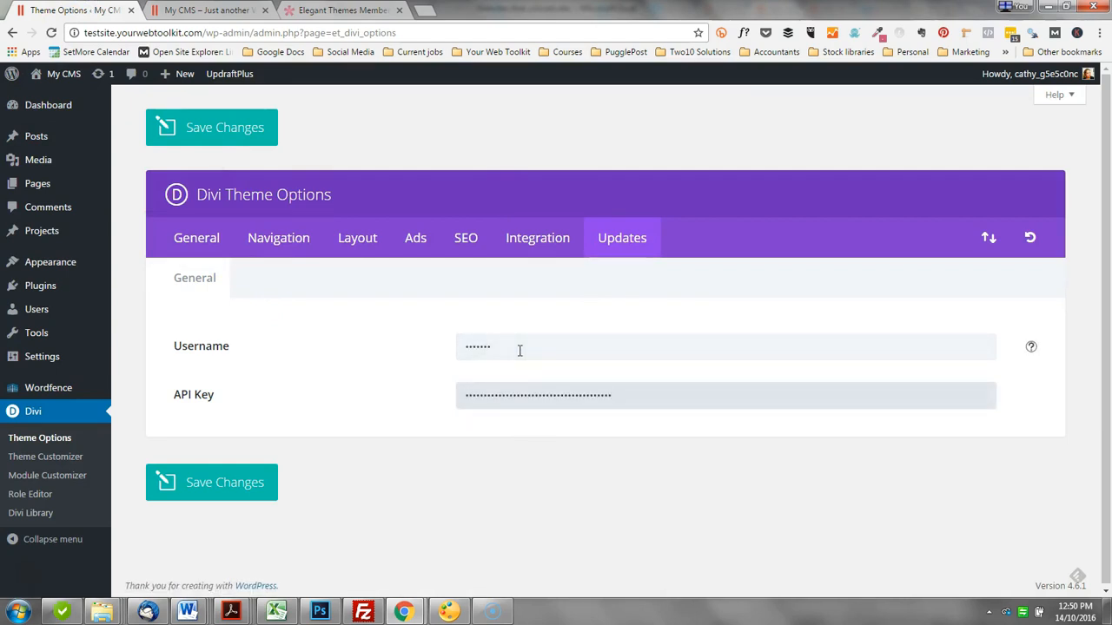
left_click(238, 484)
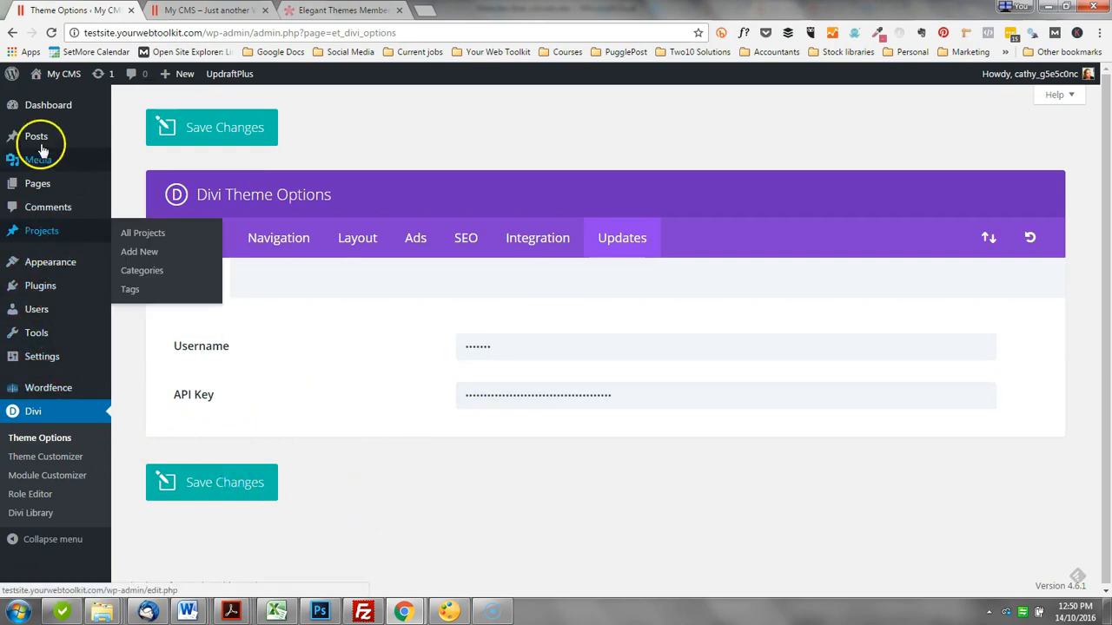
Step: Go to the WordPress Updates page, select all listed themes and update Divi to version 3.0.14
mouse_move(46, 110)
left_click(137, 125)
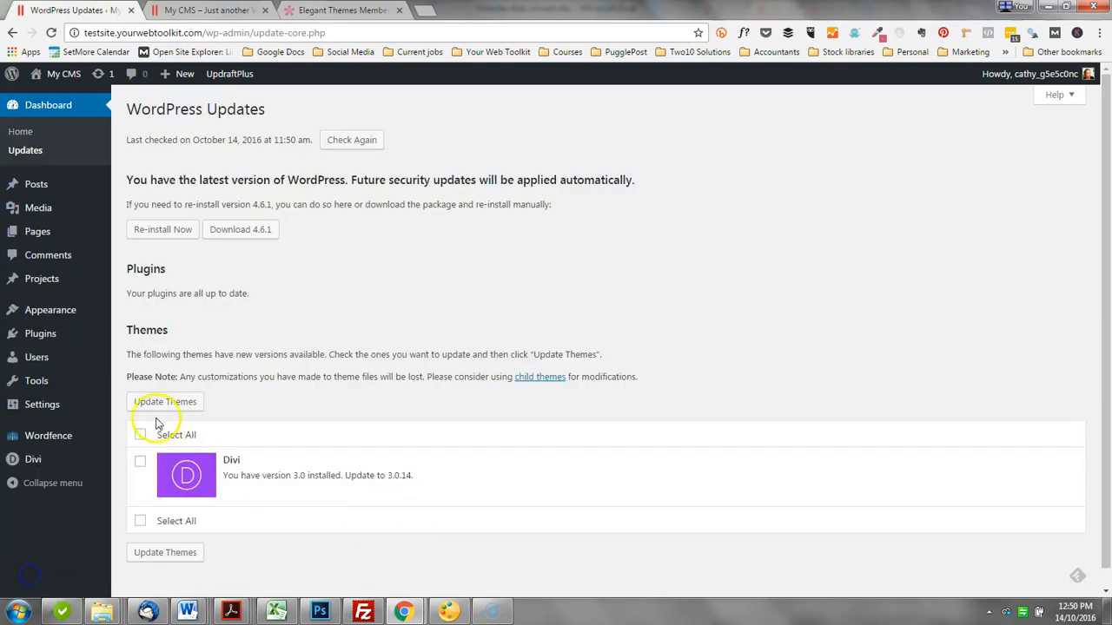
left_click(141, 435)
left_click(179, 403)
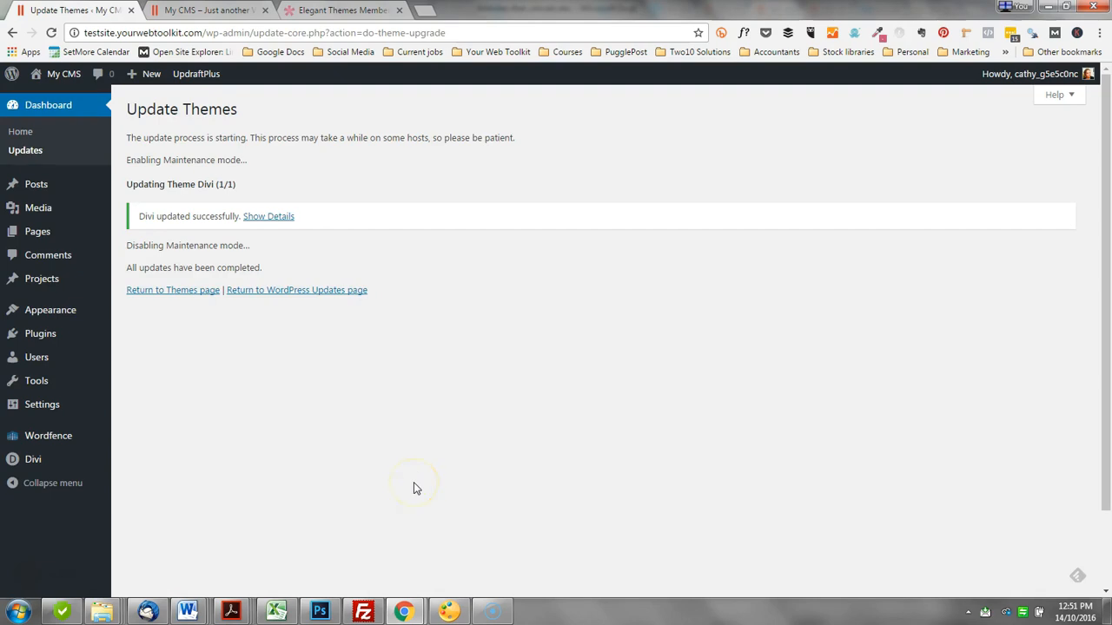
left_click(260, 549)
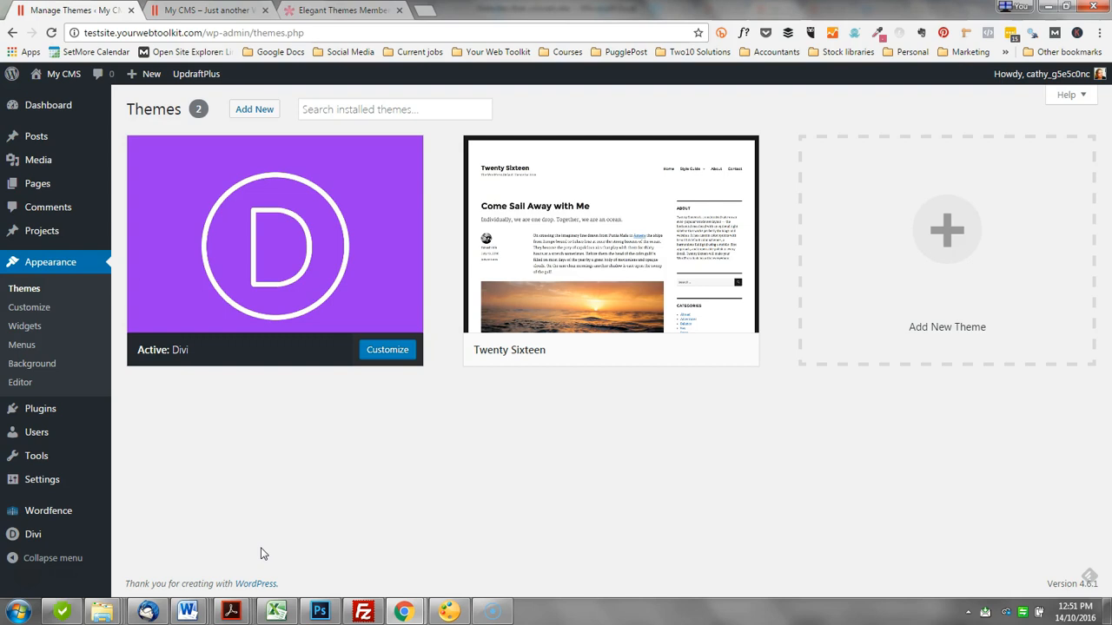
left_click(300, 523)
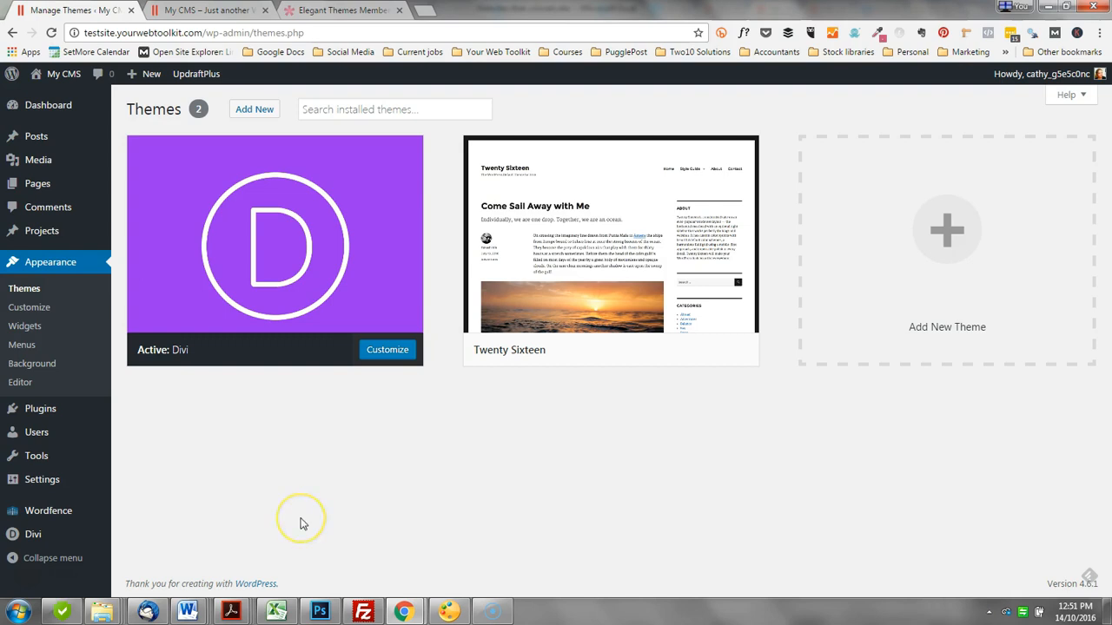